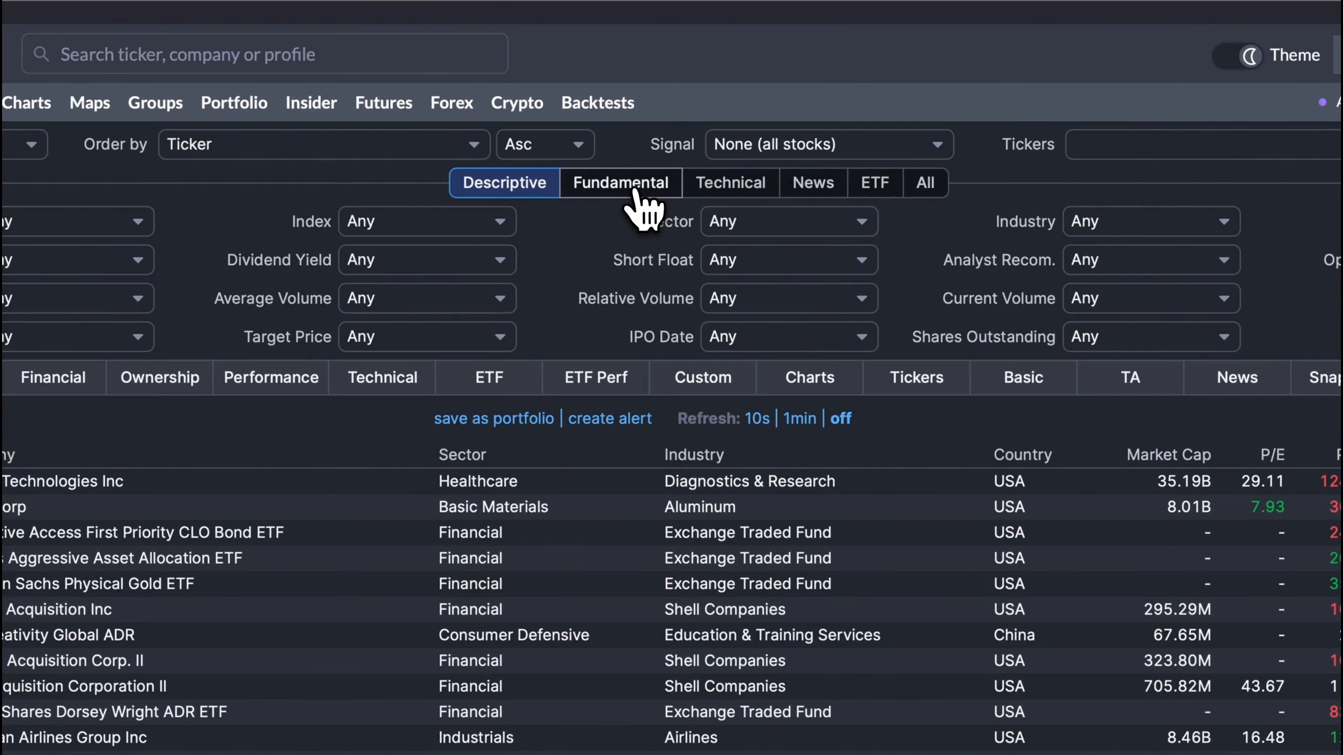
# Examine the fundamental and technical filter sets, and display the complete list of screener filters
pyautogui.click(622, 116)
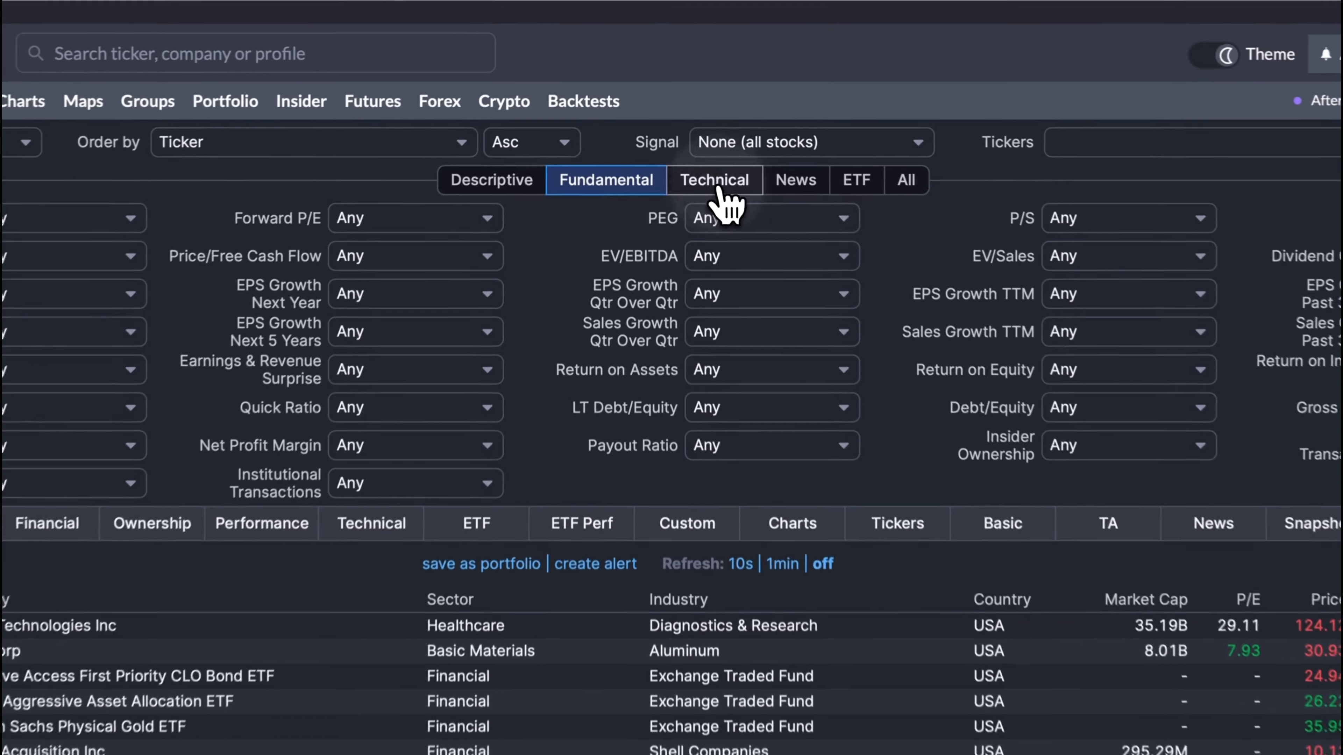
pyautogui.click(687, 117)
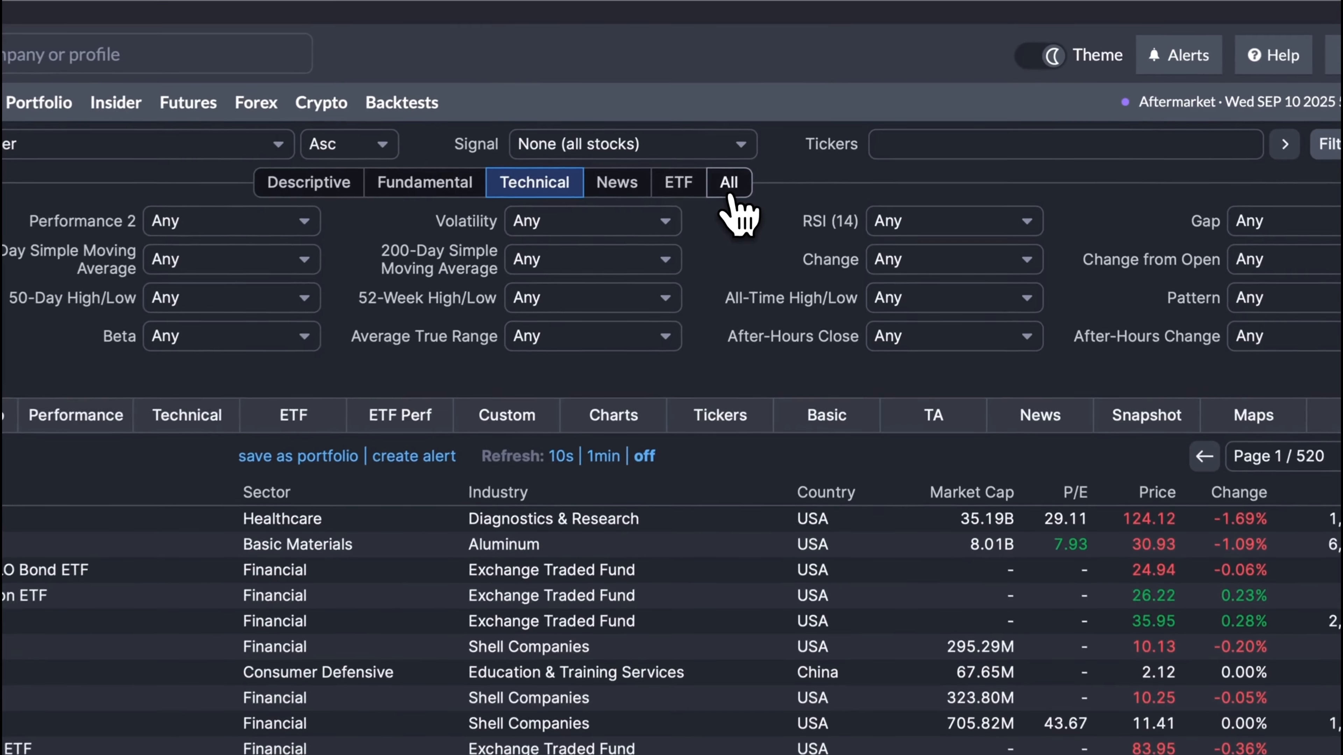
pyautogui.click(814, 120)
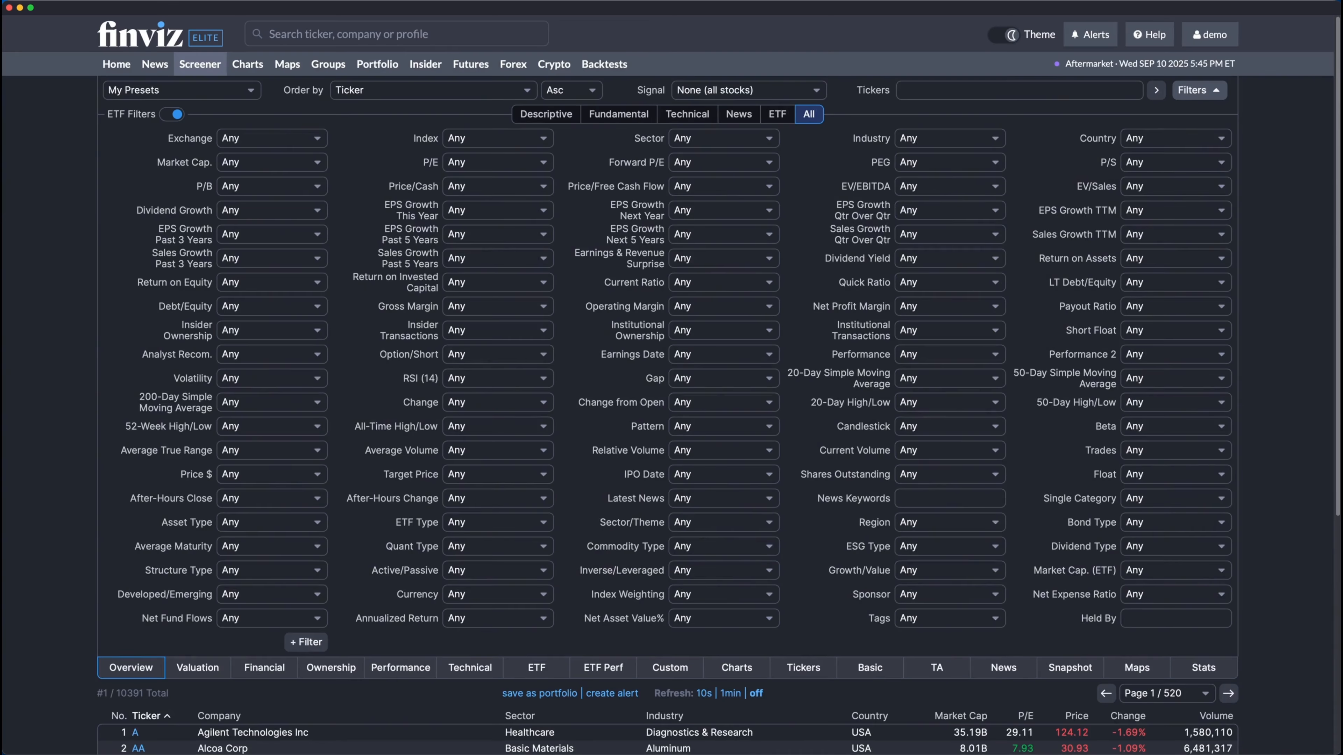
pyautogui.scroll(-6, 812, 156)
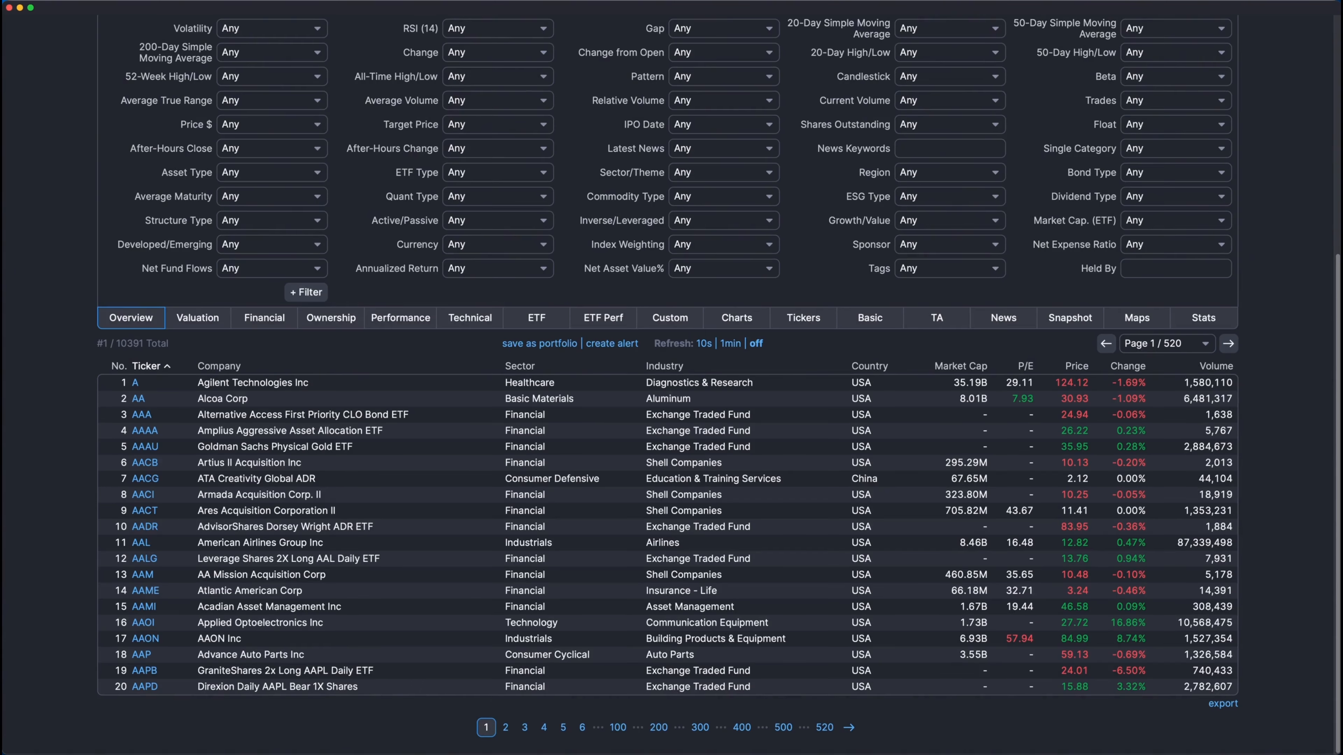
pyautogui.scroll(10, 671, 370)
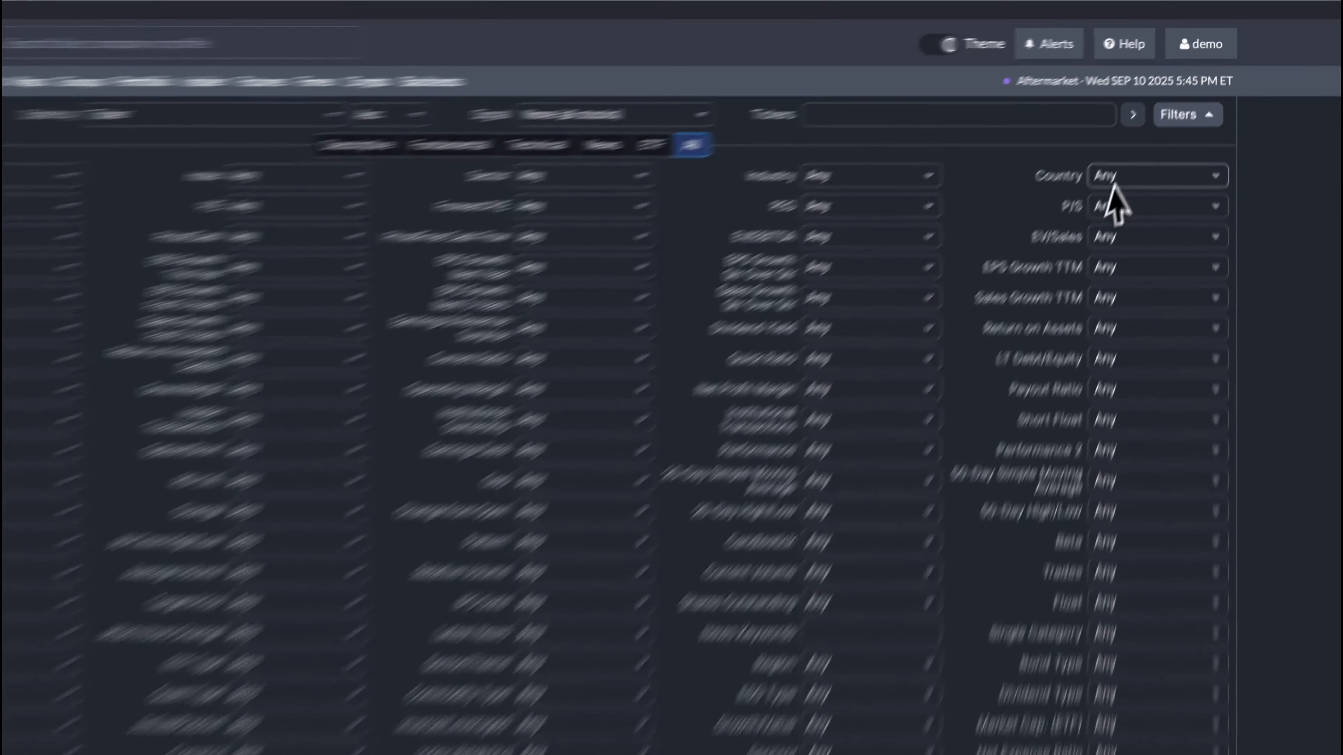
# Filter the stocks to country USA and a market cap of +Large (over $10bln)
pyautogui.click(1158, 144)
pyautogui.click(1159, 150)
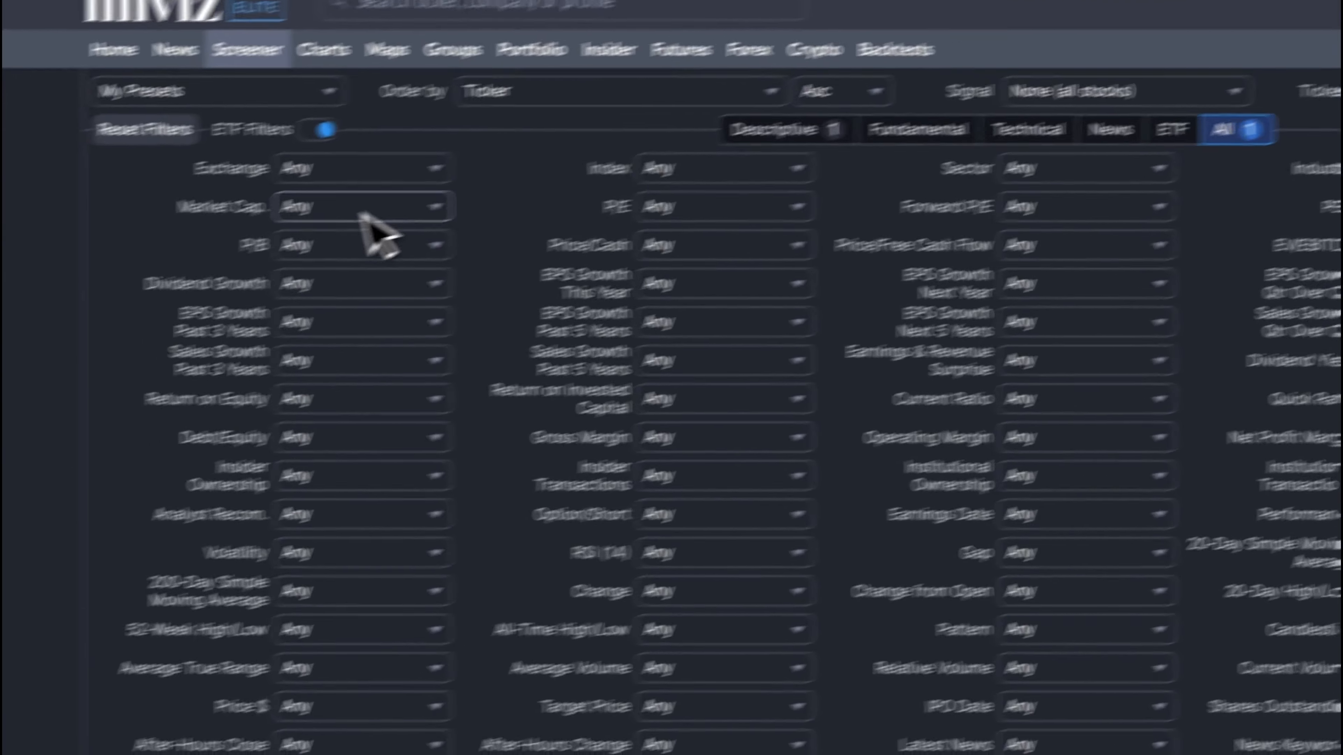
pyautogui.click(375, 234)
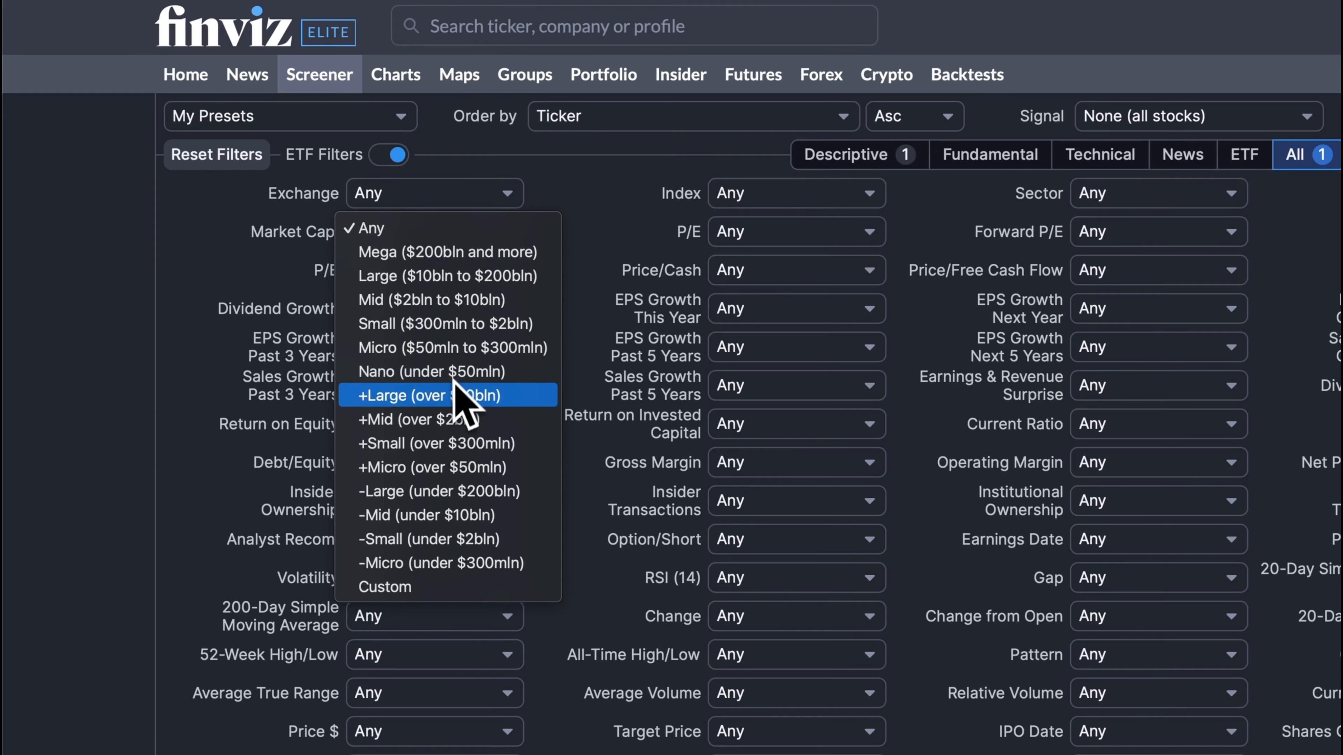
pyautogui.click(429, 352)
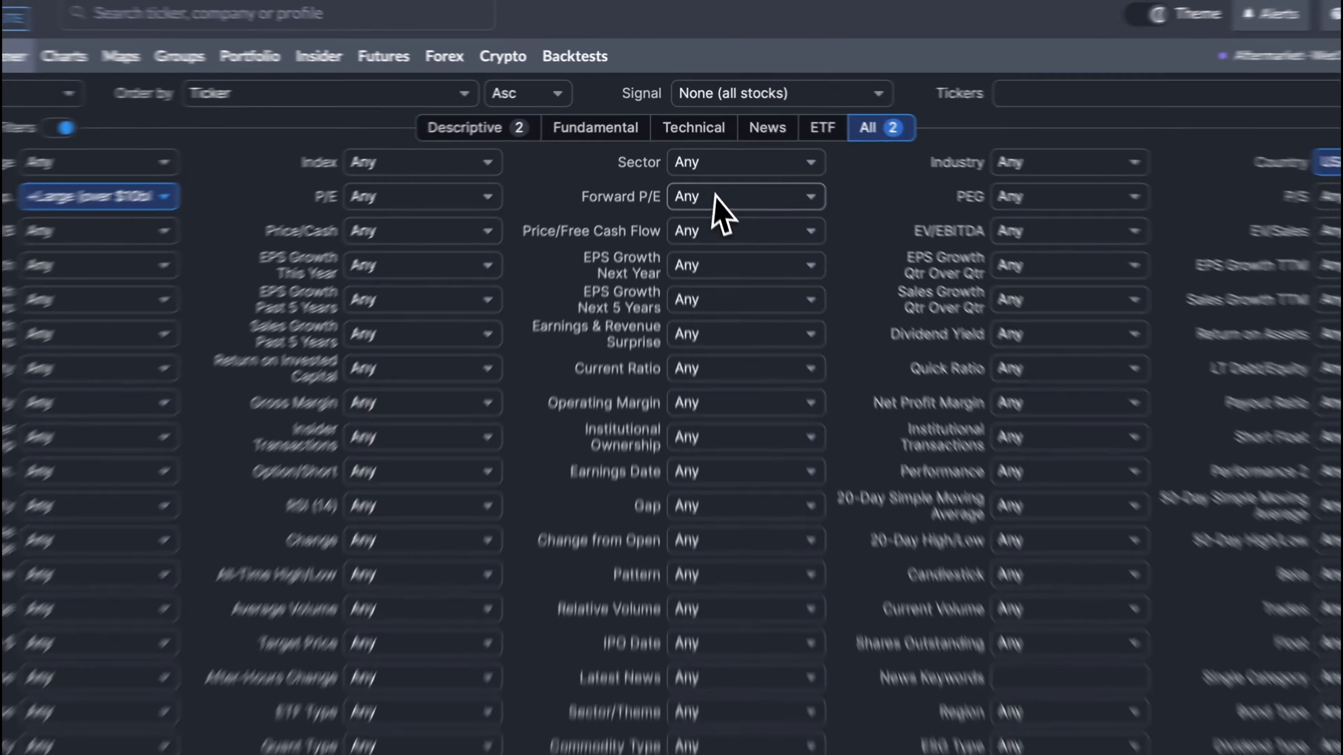
# Limit Forward P/E to Under 30 and require Positive (>0%) EPS growth this year
pyautogui.click(954, 206)
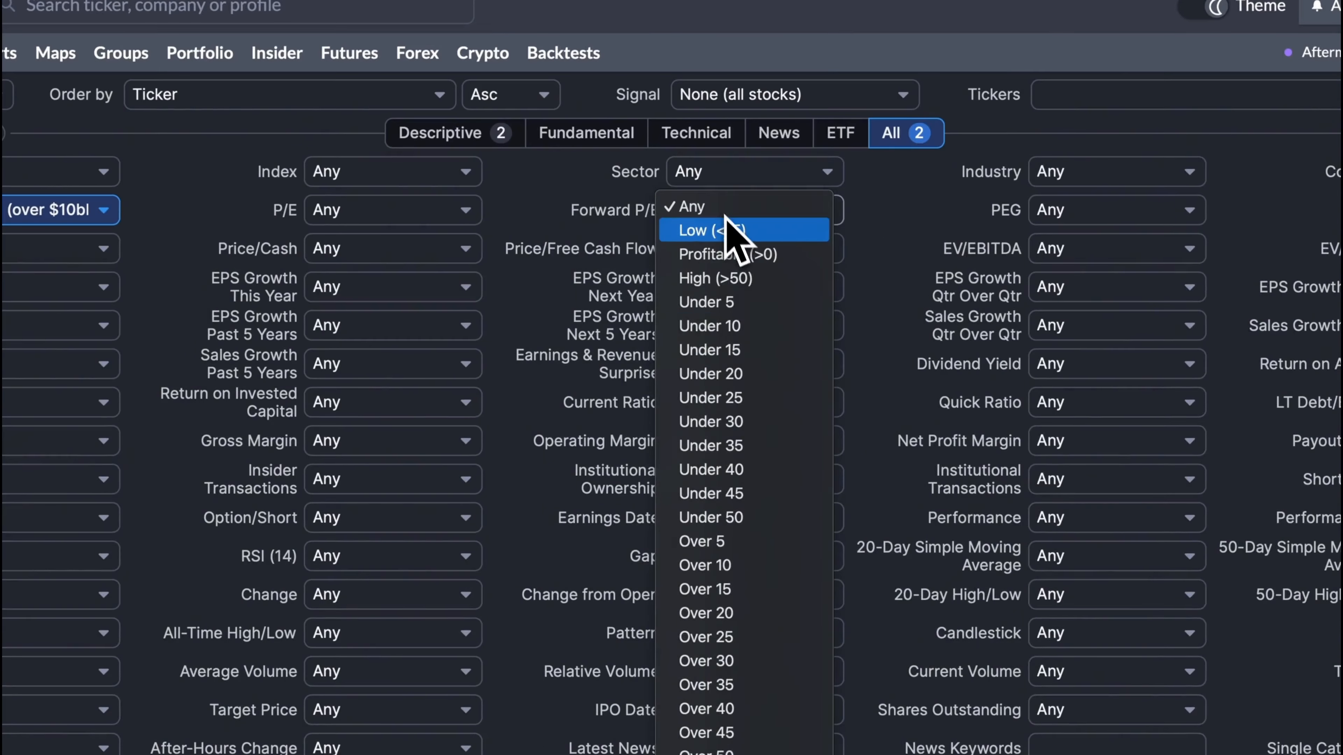
pyautogui.click(735, 426)
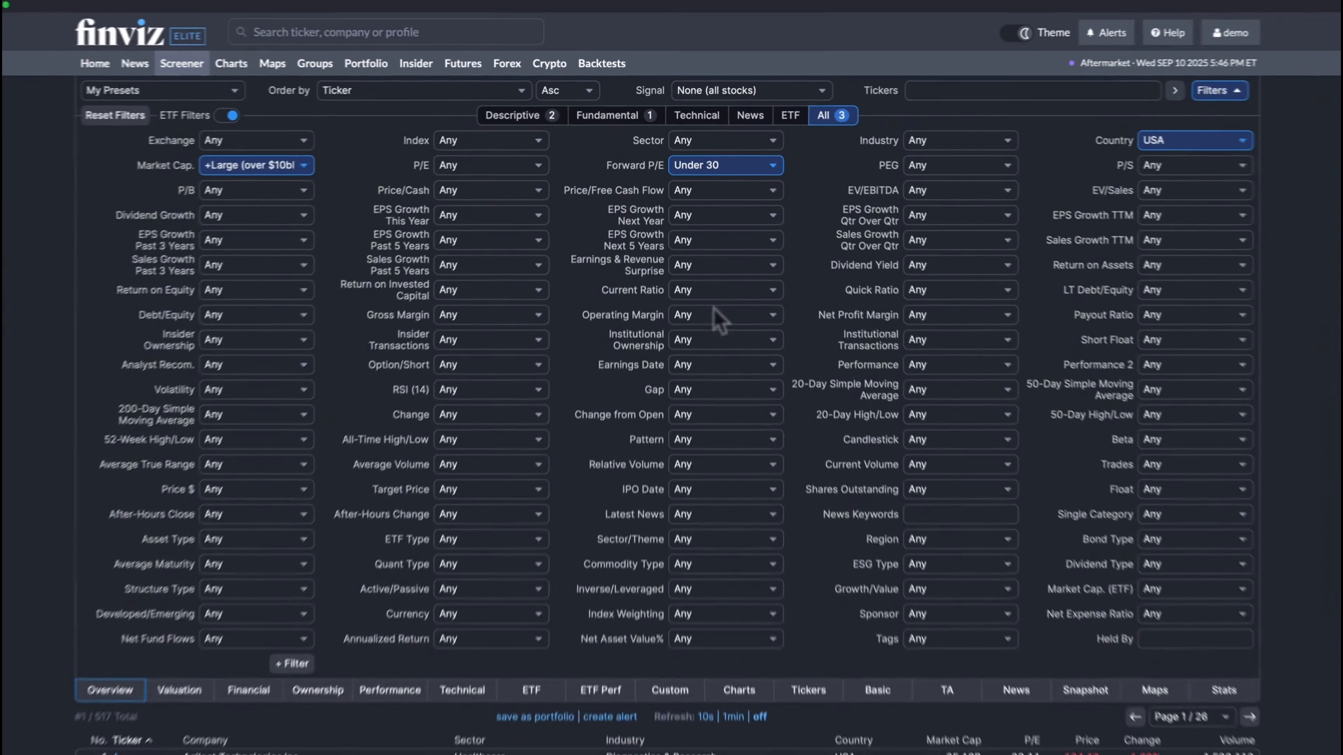
pyautogui.click(531, 216)
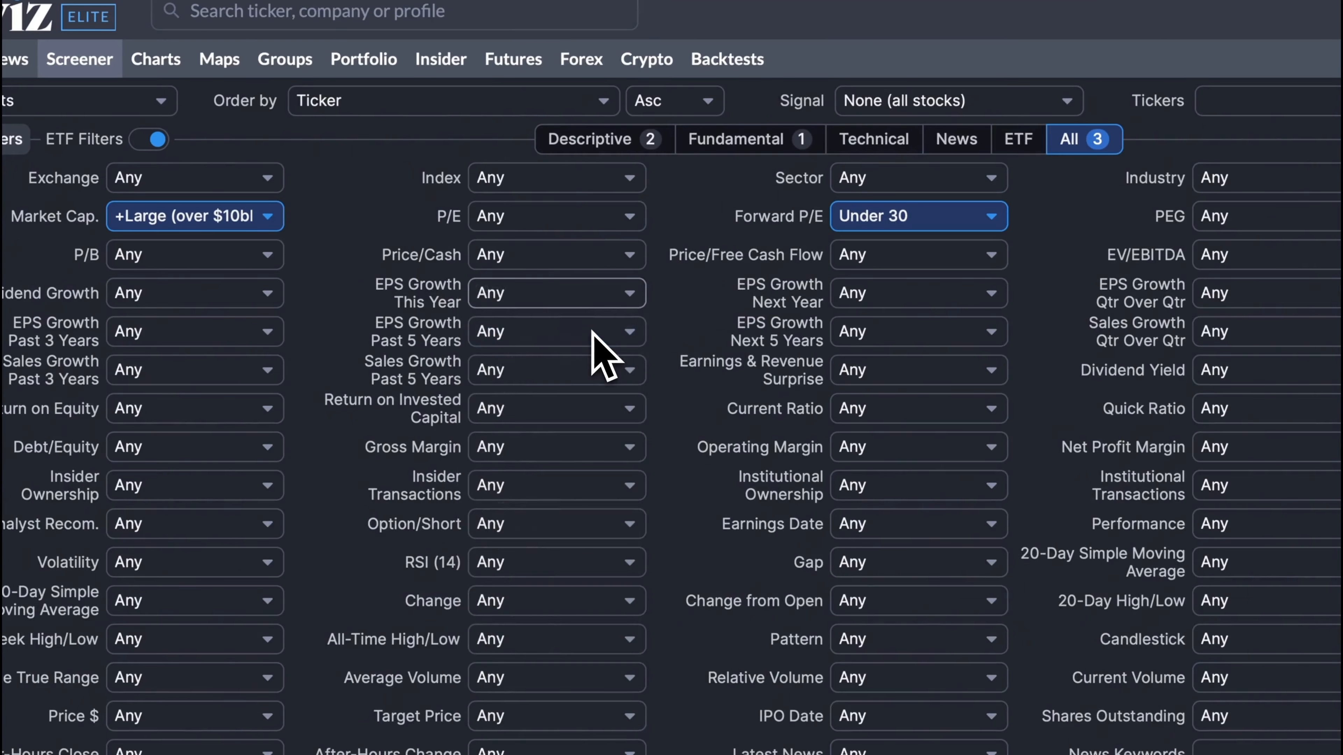
pyautogui.click(592, 334)
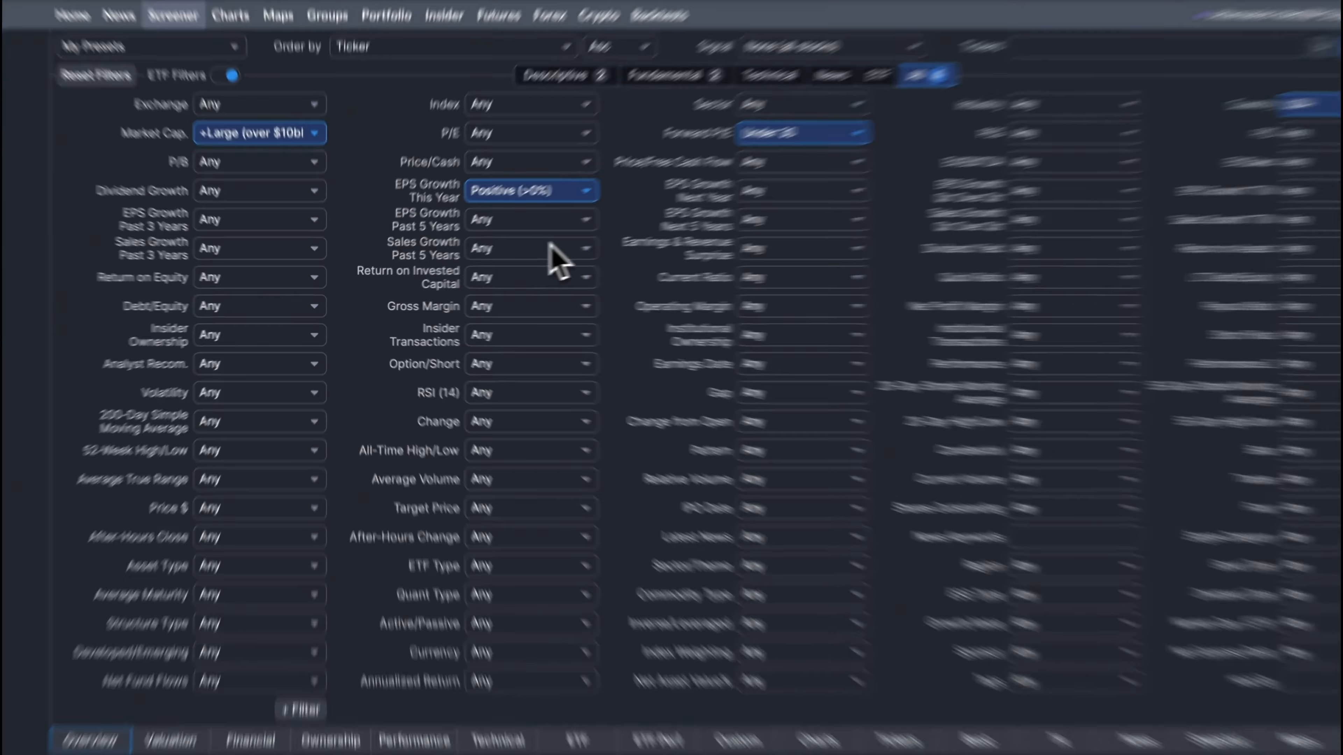
# Set sales growth over the past 5 years to Over 10% and Debt/Equity to Under 0.5
pyautogui.click(550, 249)
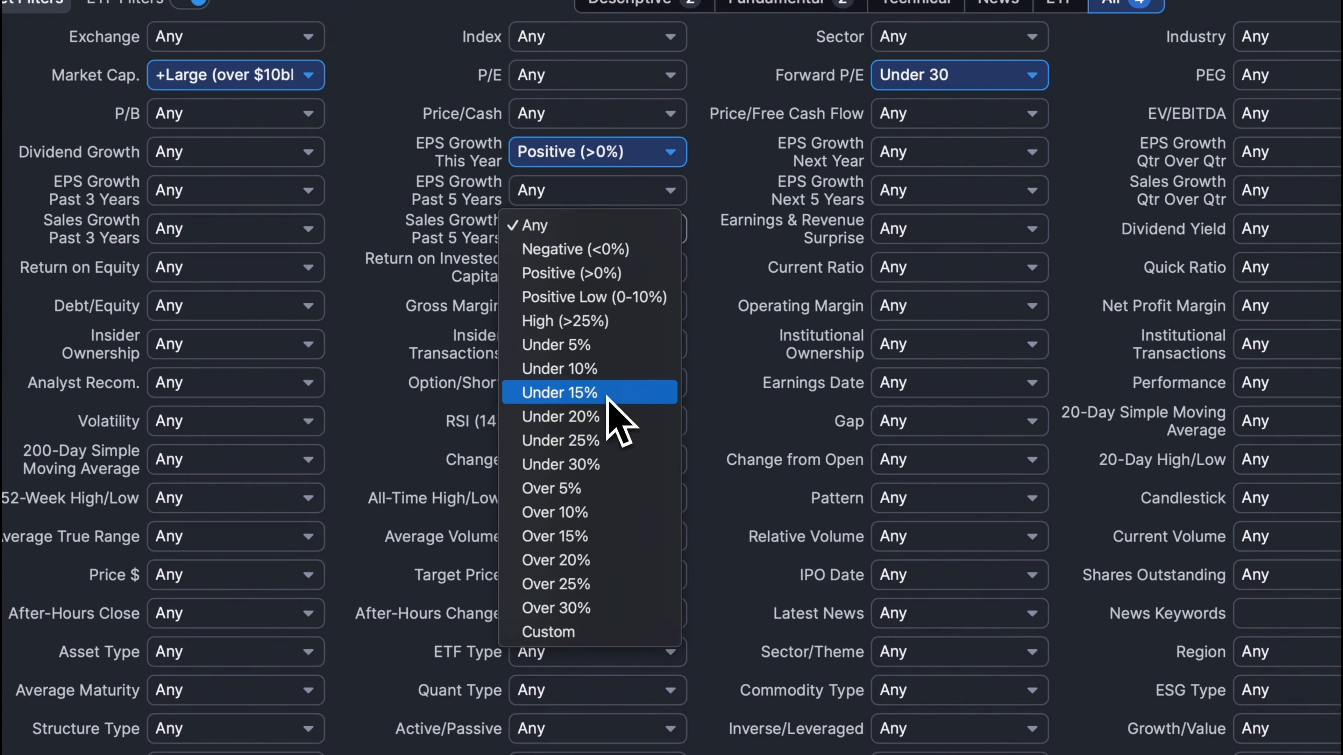
pyautogui.click(602, 512)
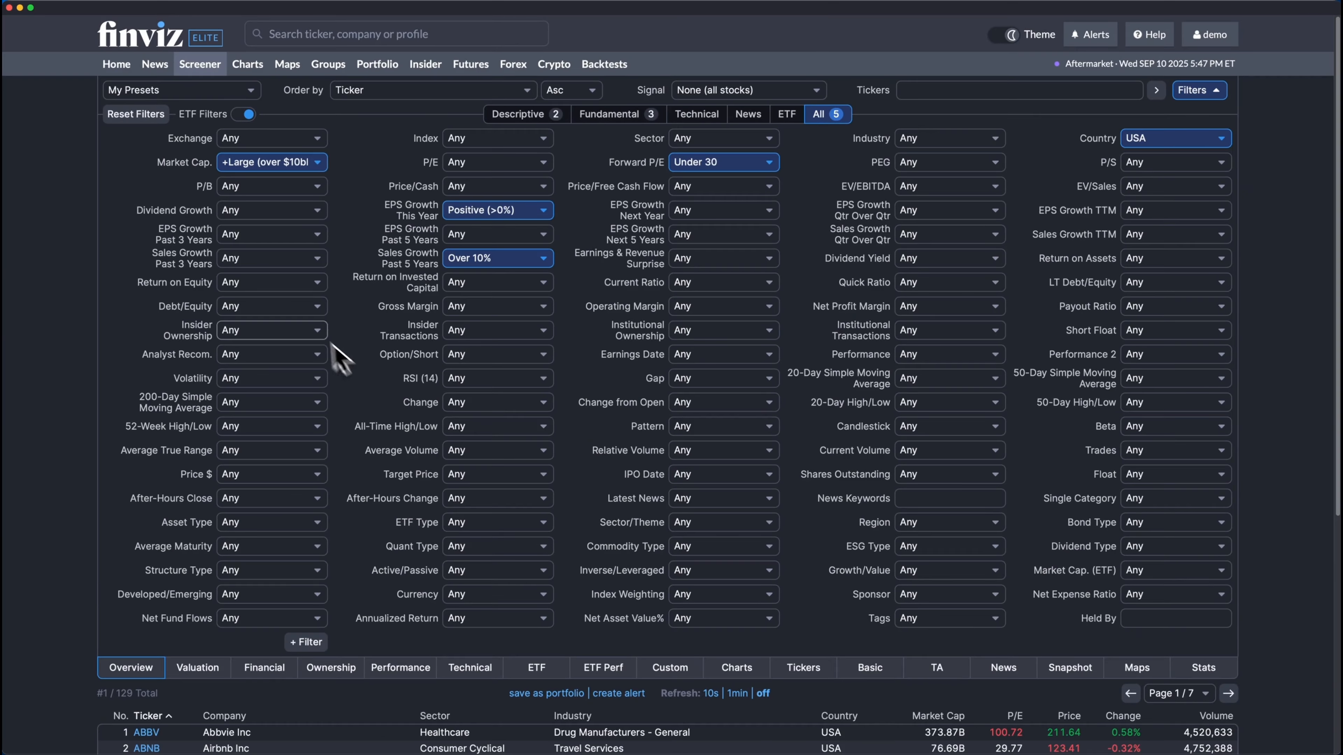
pyautogui.click(311, 308)
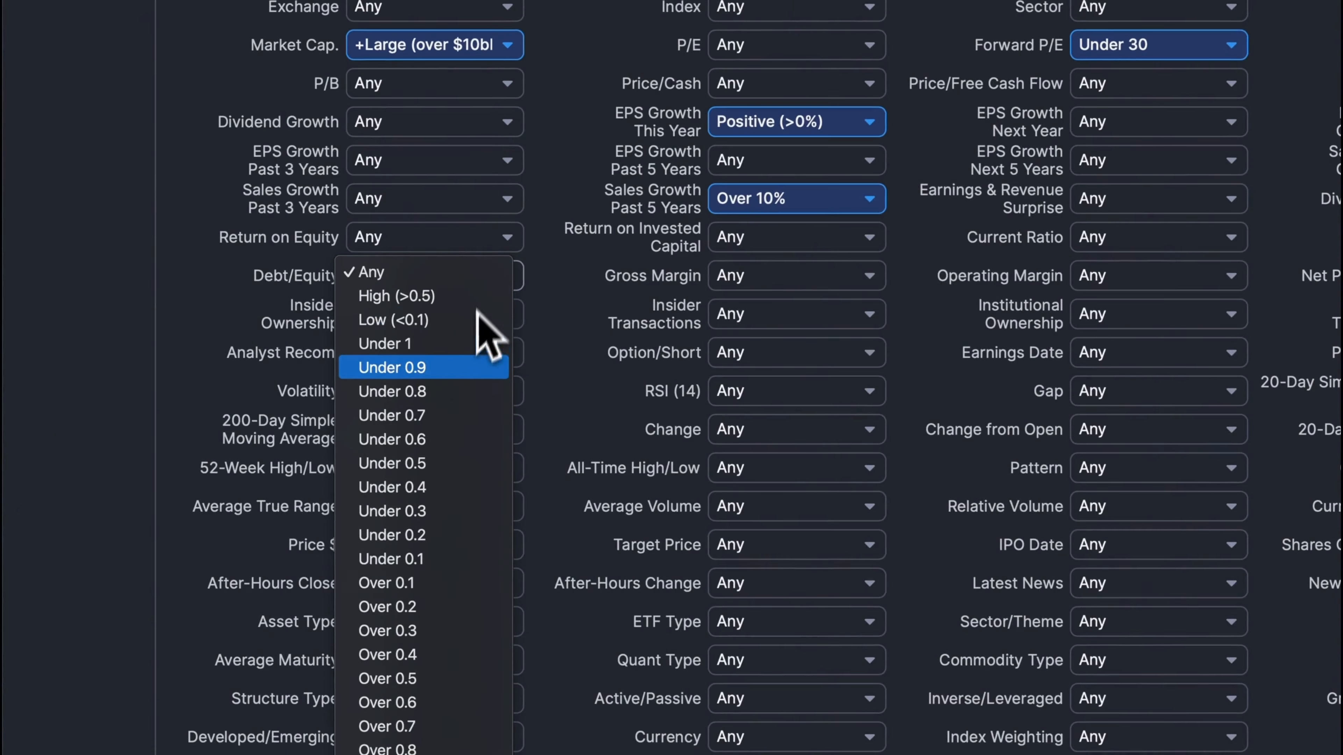
pyautogui.click(445, 464)
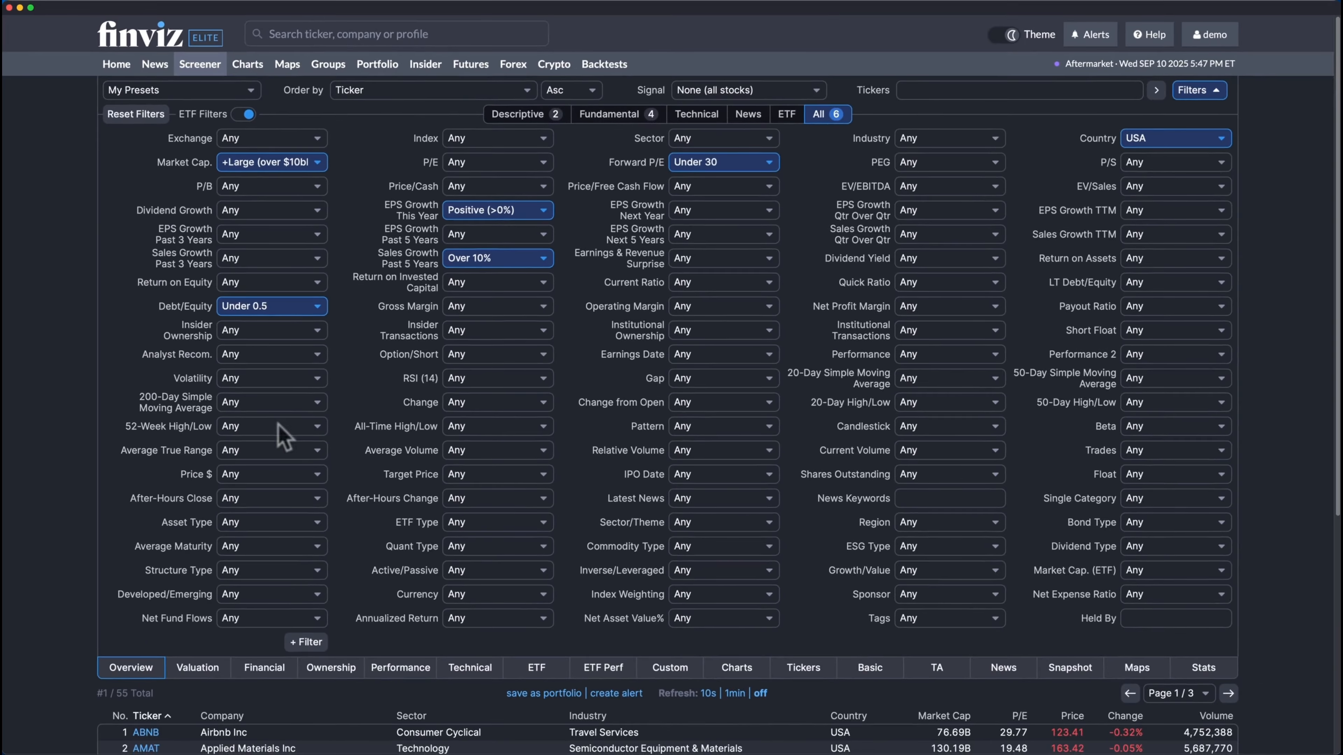
# Require a Positive (>0%) operating margin and a Positive (>0%) net profit margin
pyautogui.click(723, 306)
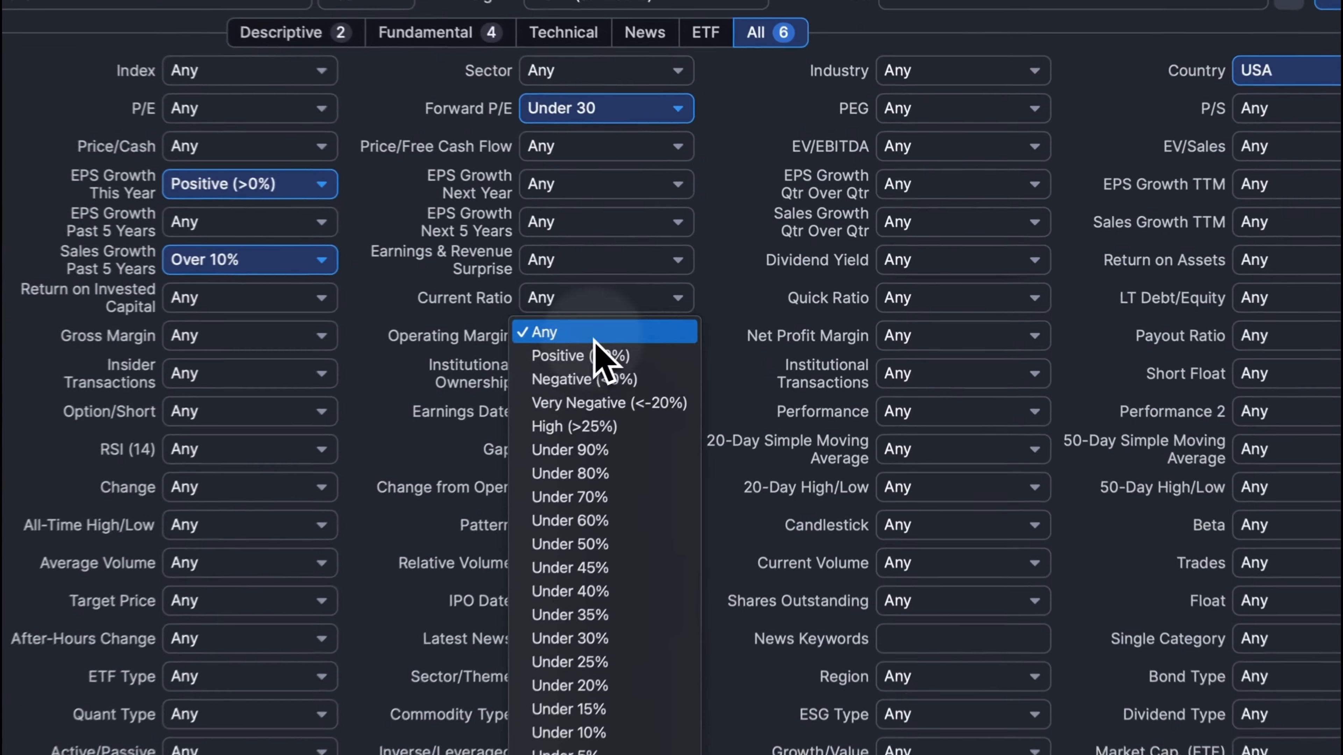
pyautogui.click(722, 319)
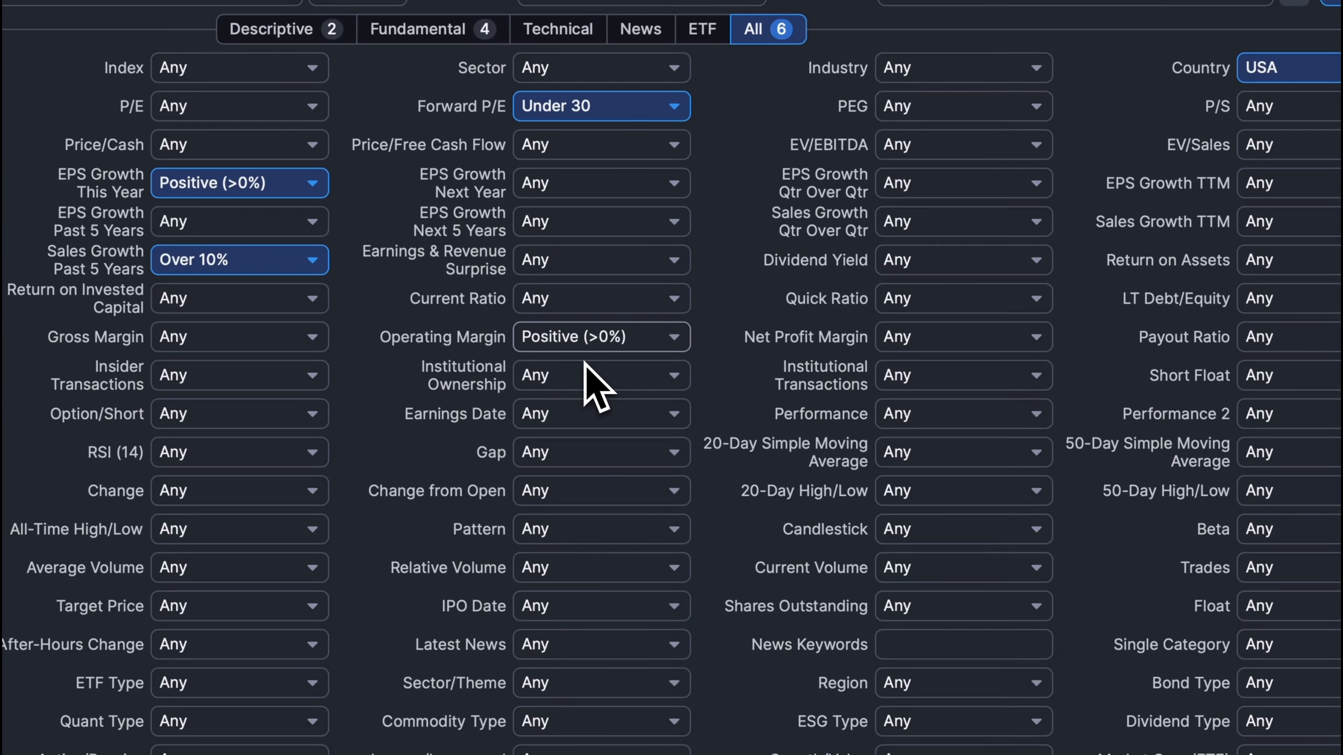
pyautogui.click(920, 337)
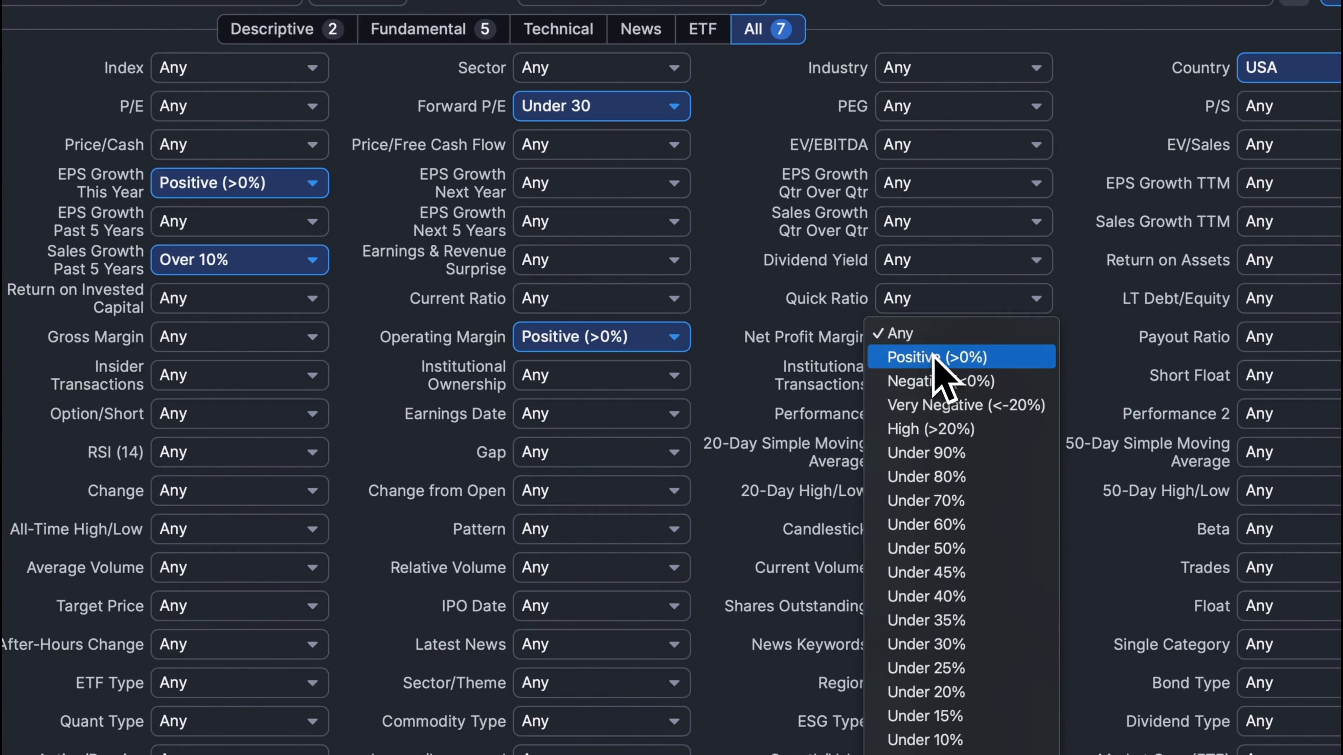
pyautogui.click(946, 359)
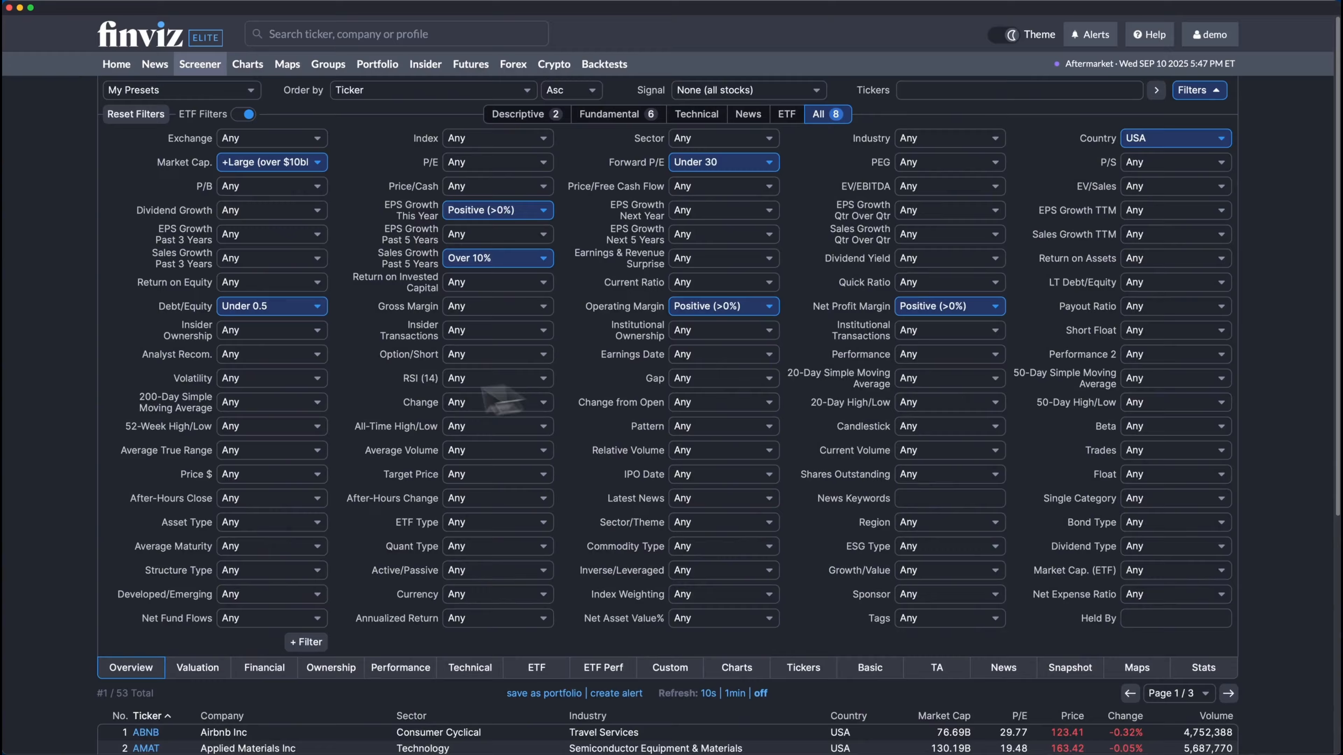
# Set the 200-Day Simple Moving Average filter to Price above SMA200 and collapse the filter area to show the matching stocks
pyautogui.click(280, 402)
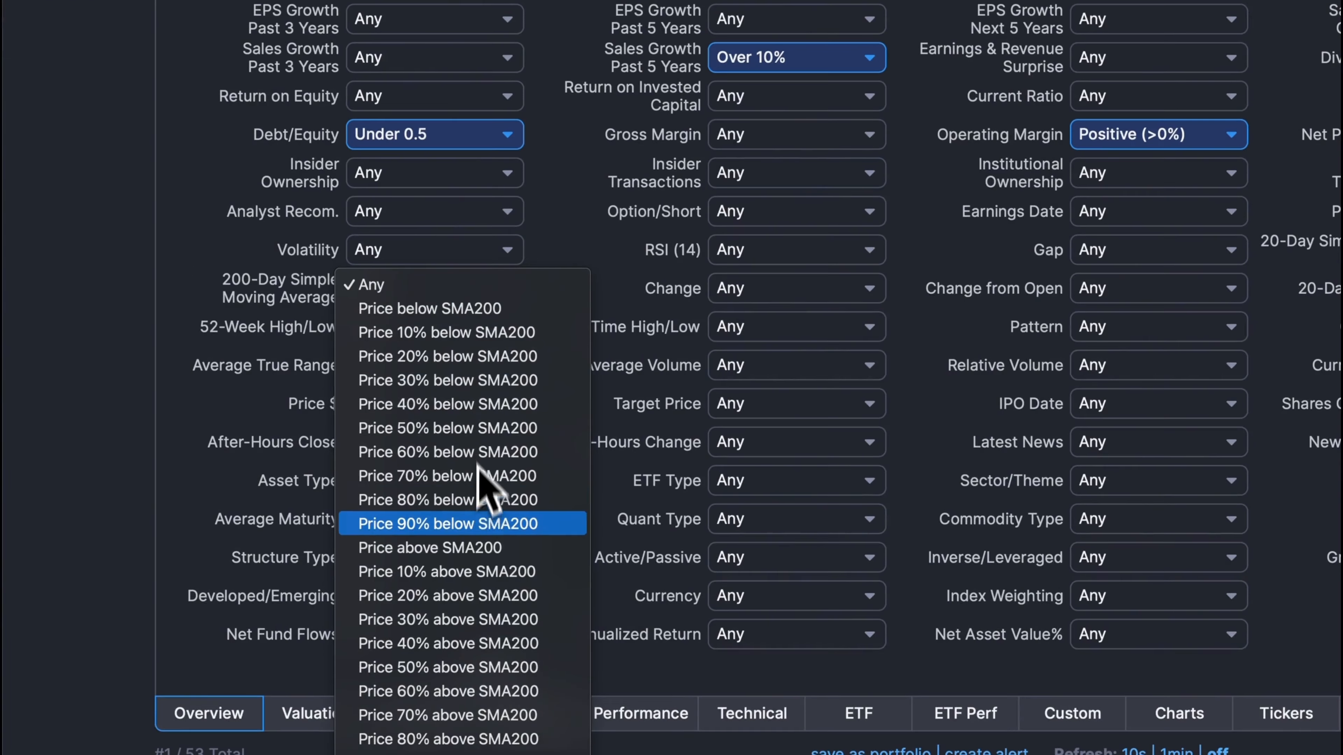
pyautogui.click(479, 544)
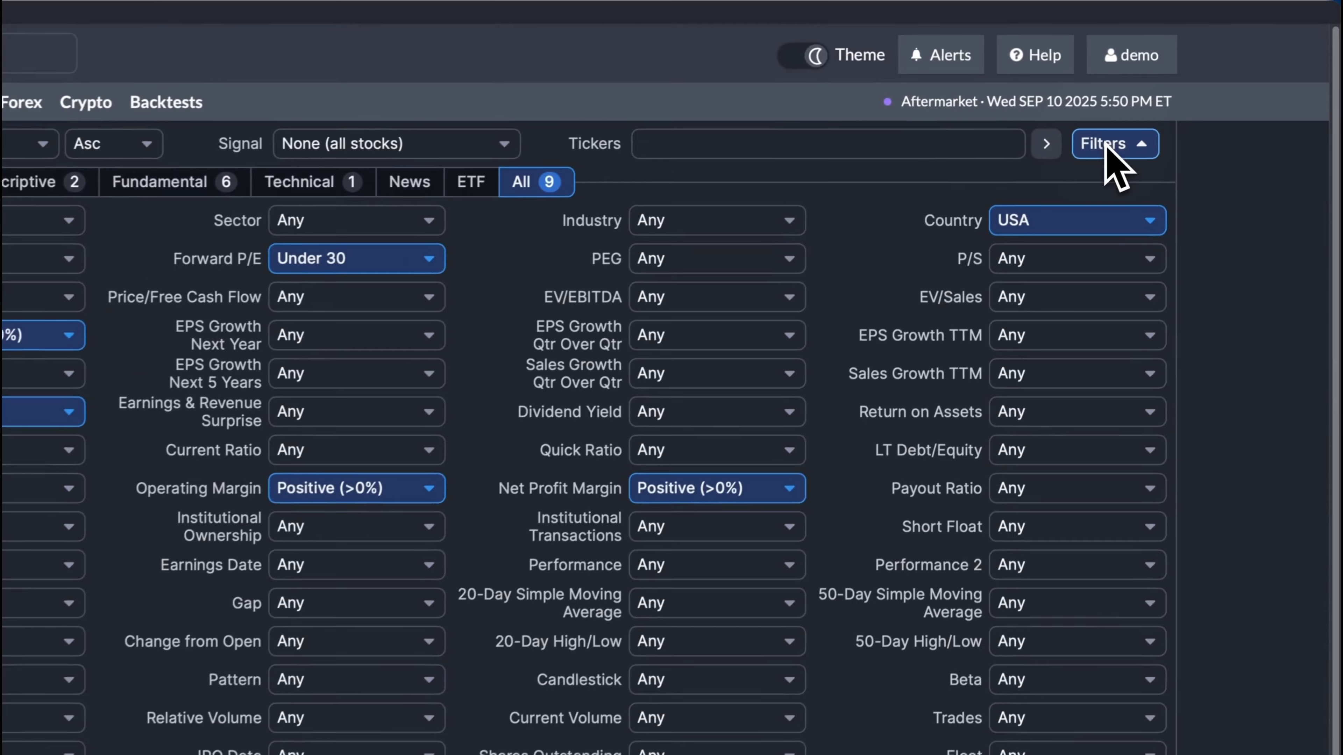
pyautogui.click(1136, 148)
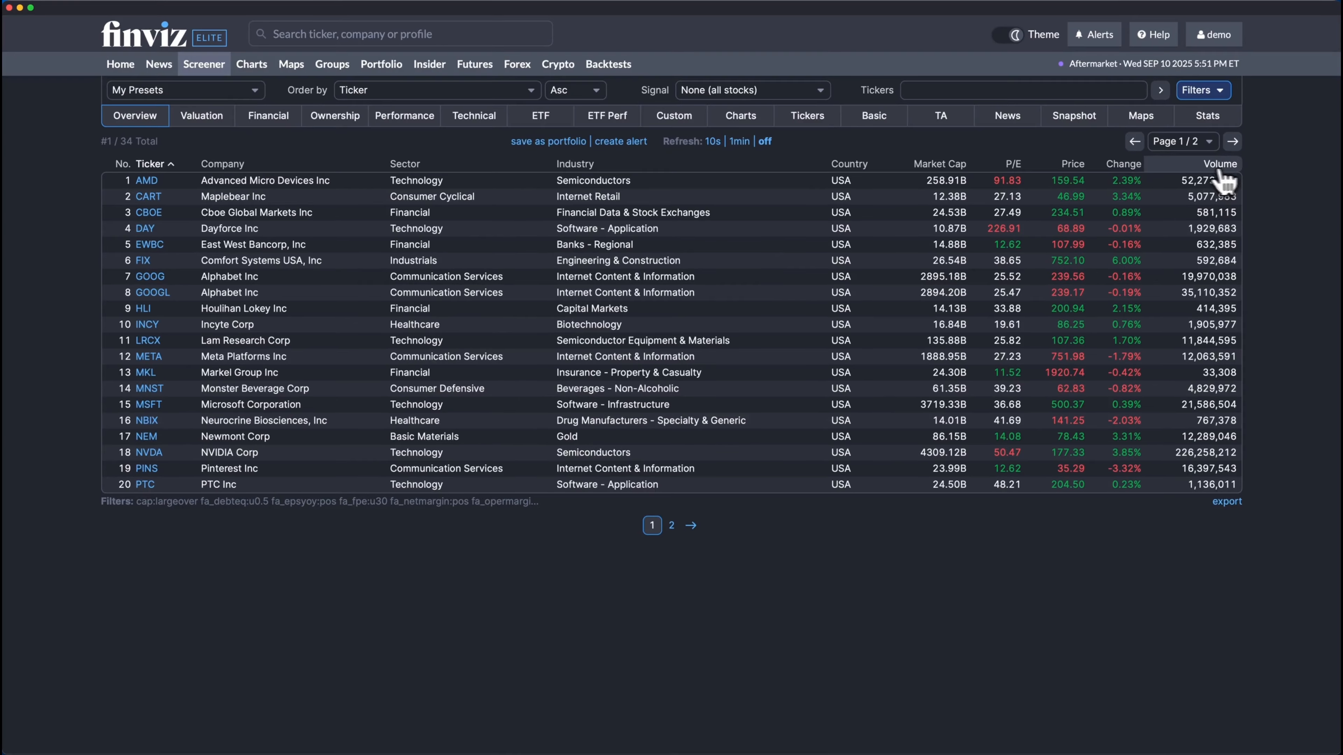
# Sort the filtered stocks by market cap from largest to smallest
pyautogui.click(938, 164)
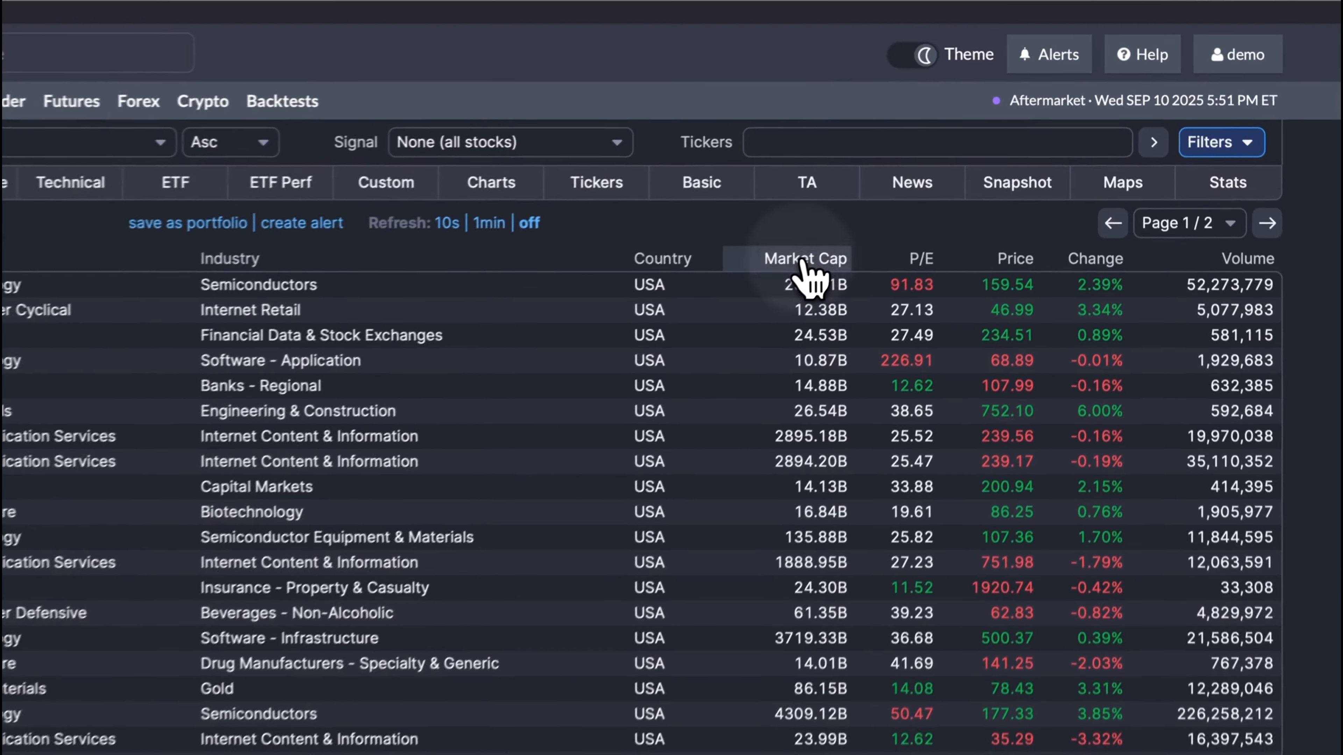
pyautogui.click(801, 263)
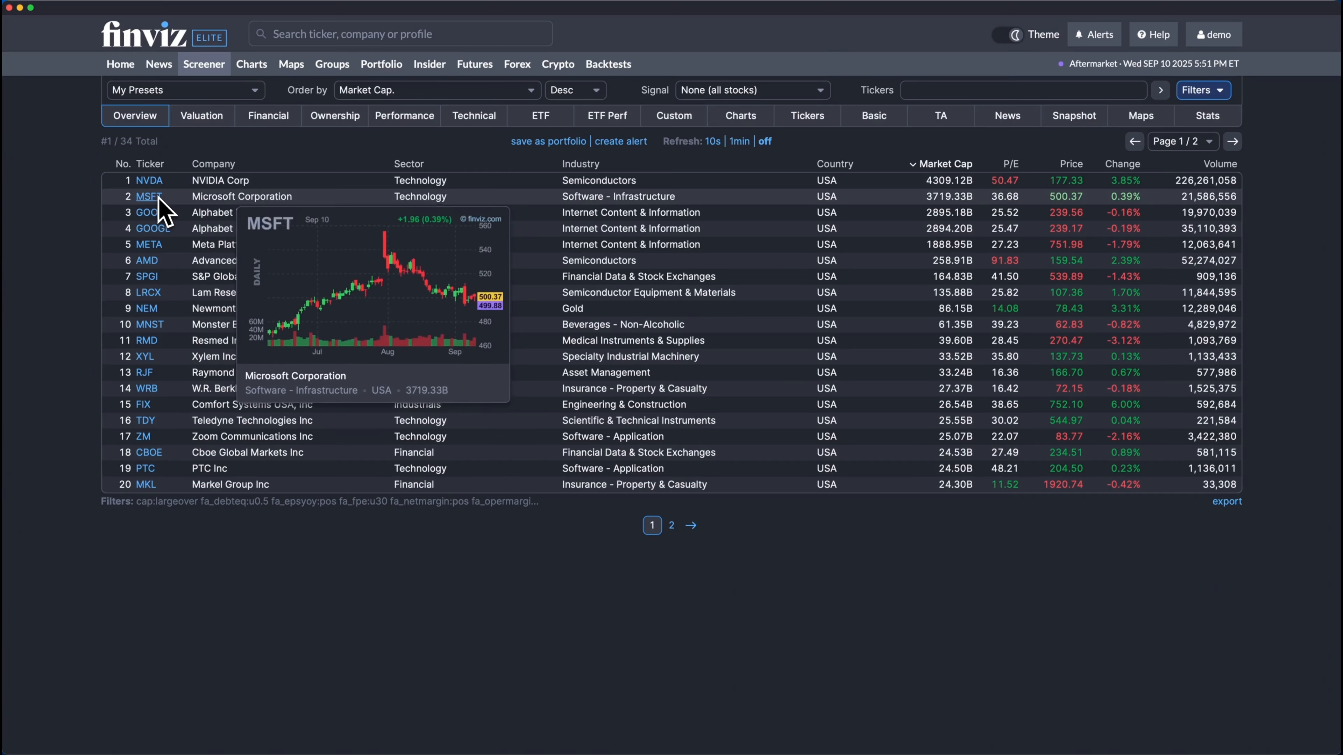
pyautogui.moveTo(158, 215)
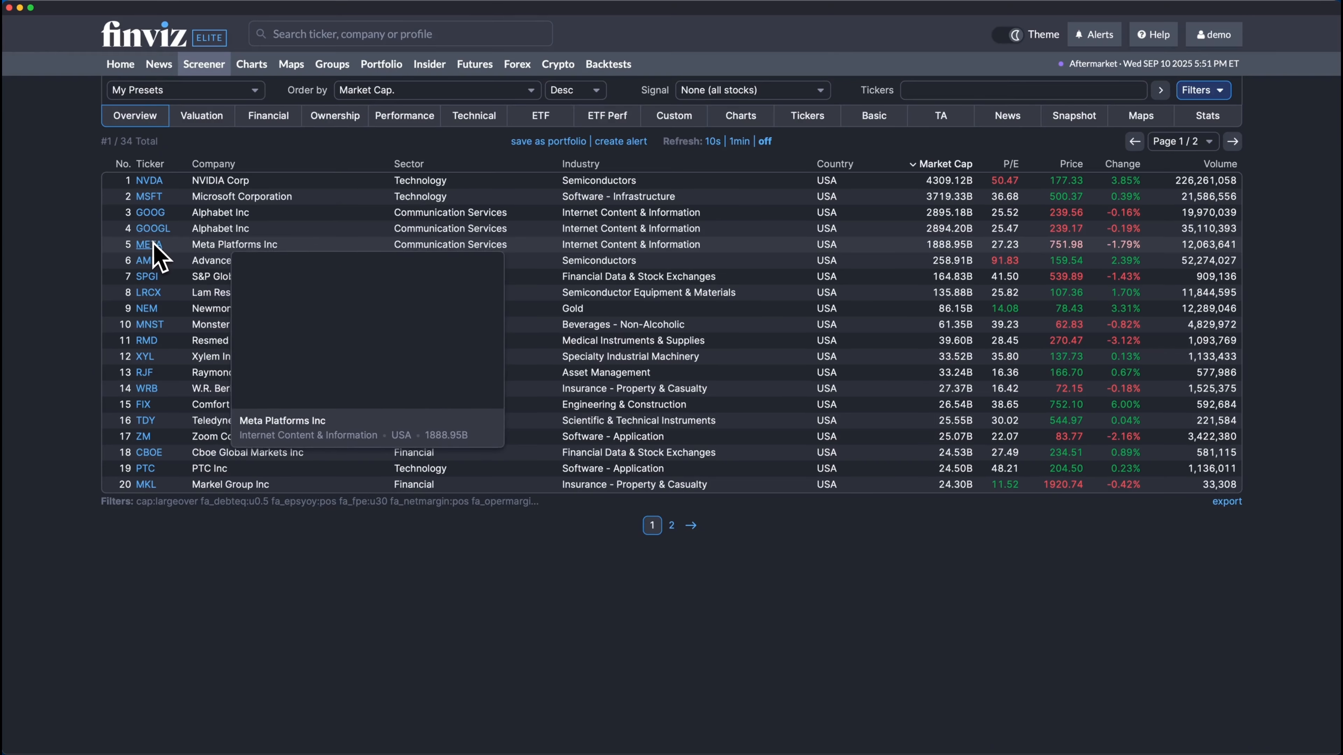
pyautogui.moveTo(153, 254)
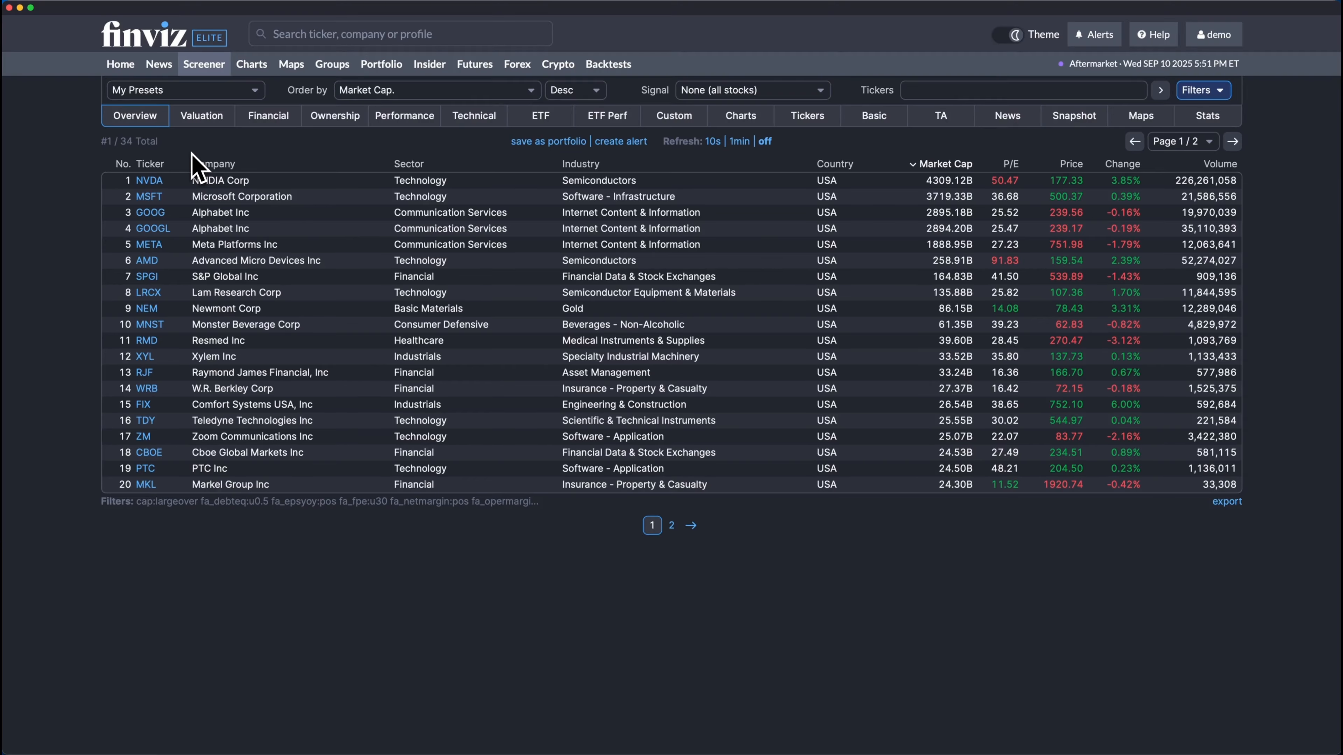
# Examine the filtered stocks in the valuation, financial, ownership, performance and technical views
pyautogui.click(193, 118)
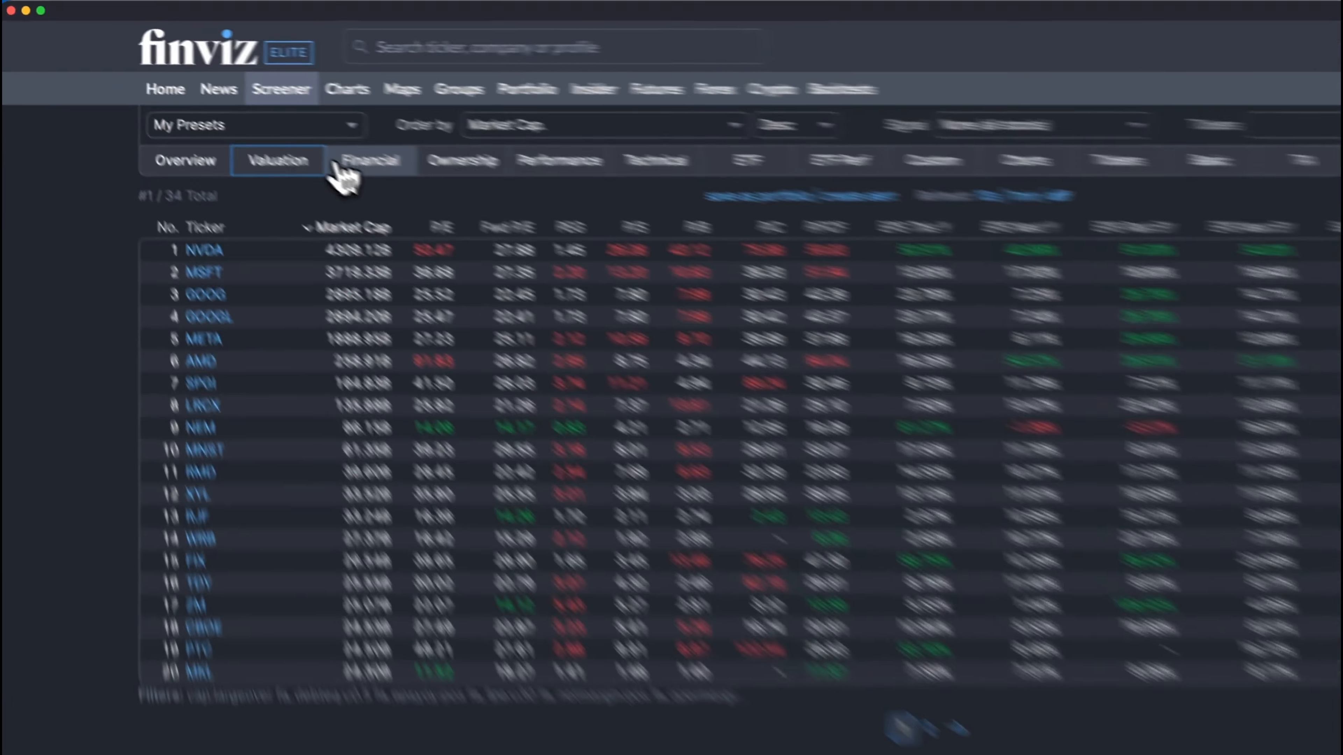
pyautogui.click(394, 200)
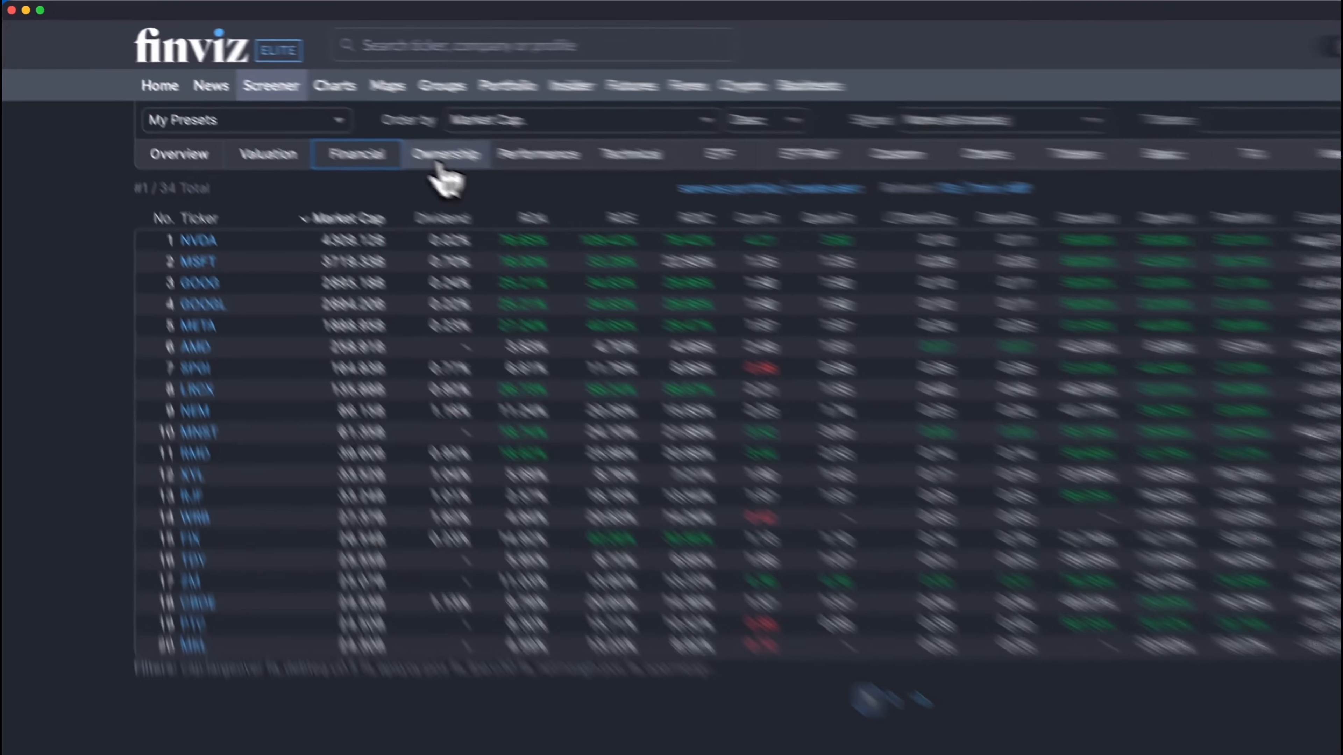
pyautogui.click(335, 115)
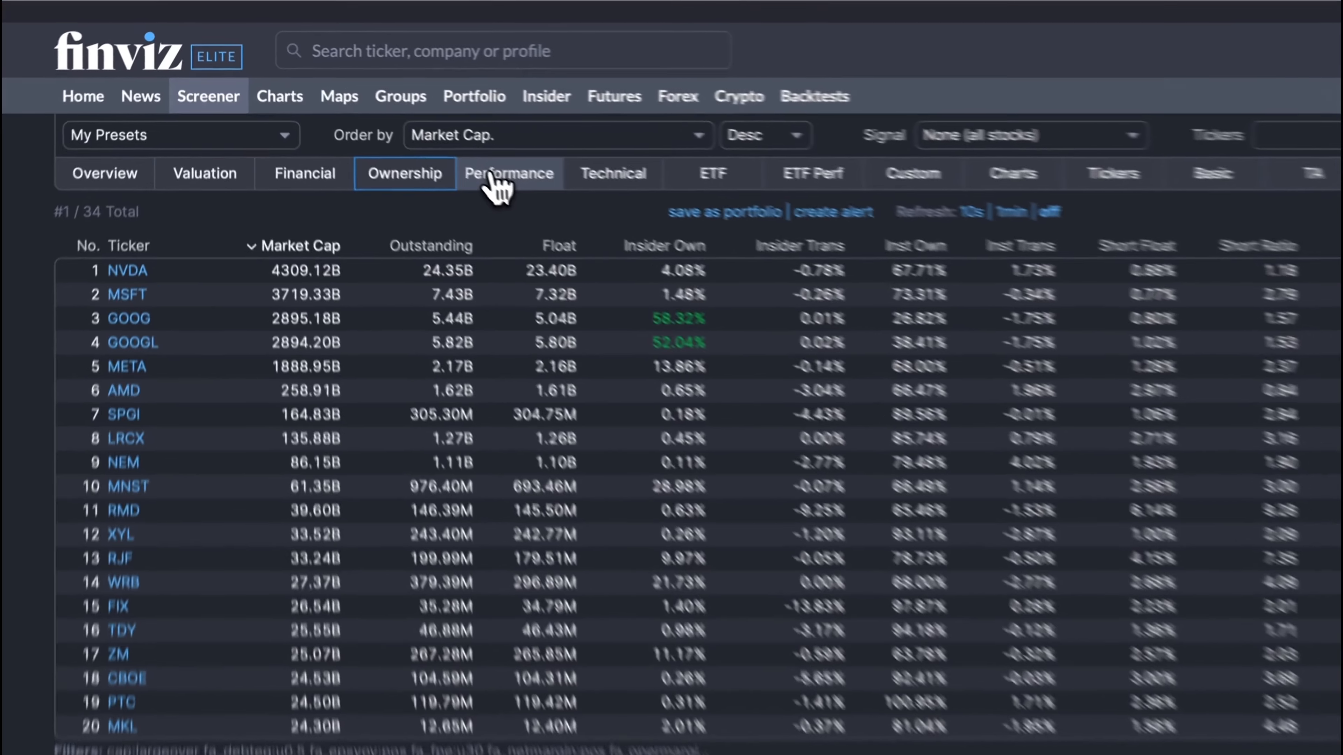
pyautogui.click(401, 116)
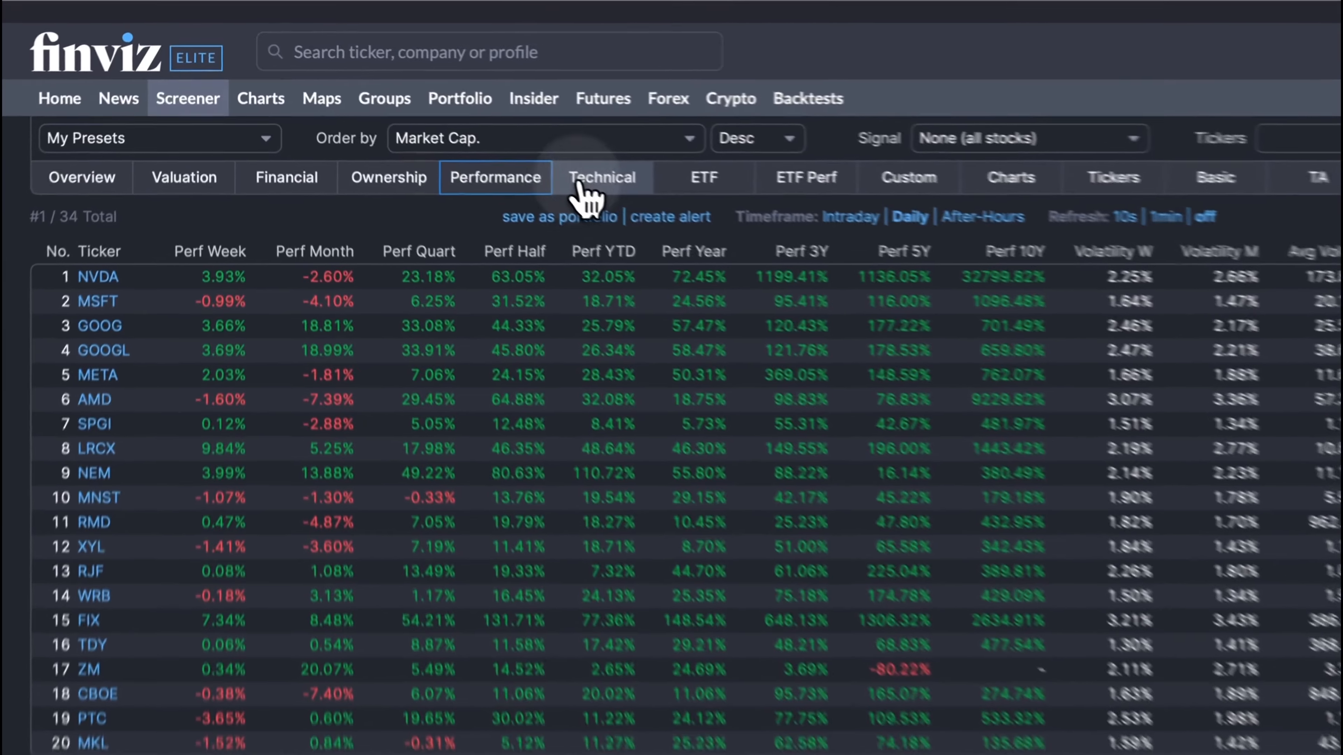
pyautogui.click(32, 184)
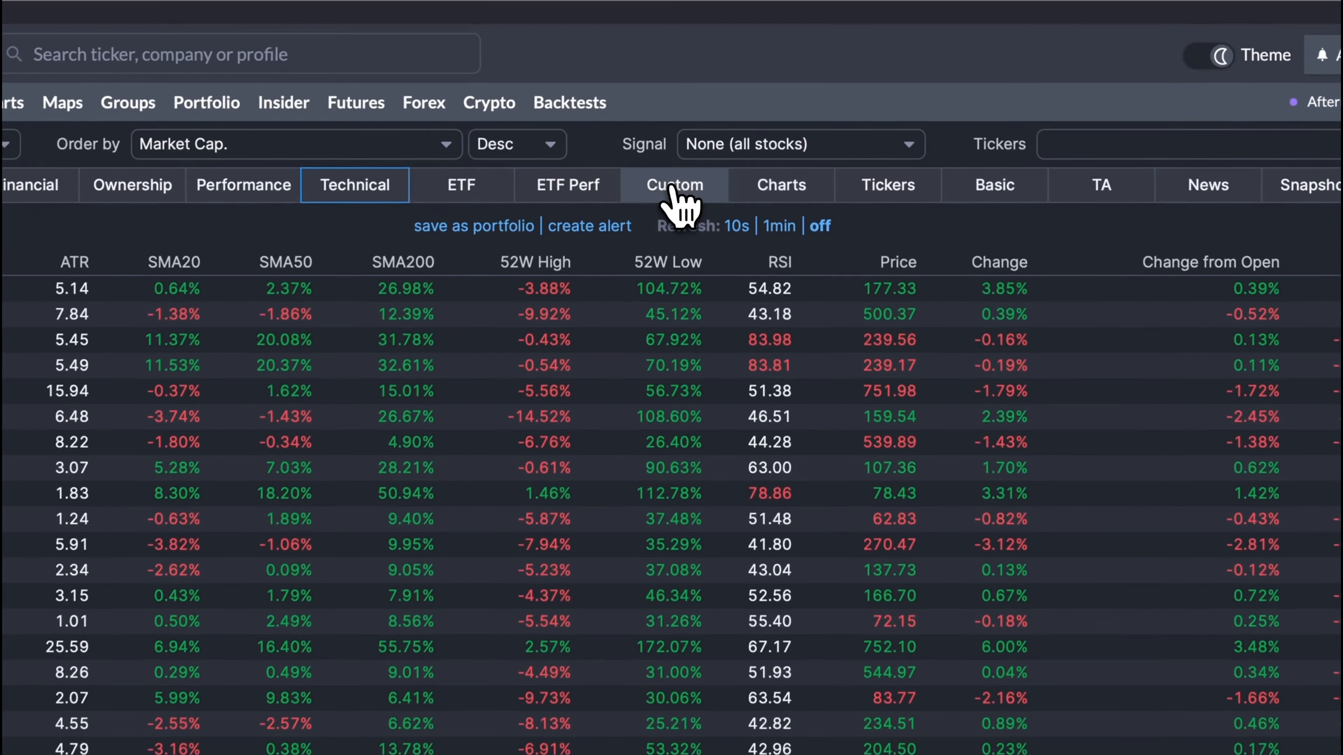
# Show the results in the custom view and edit its columns, adding Operating Margin and Beta and removing EPS
pyautogui.click(675, 116)
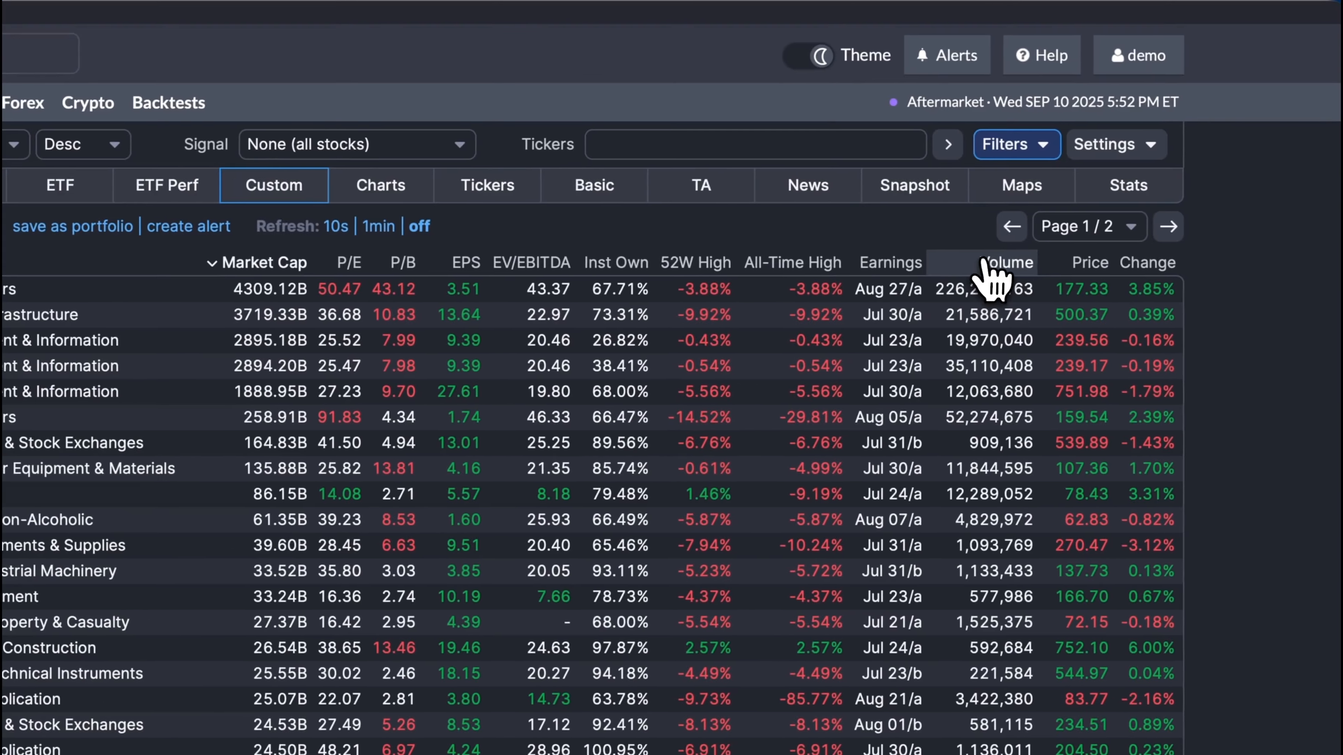
pyautogui.click(1135, 150)
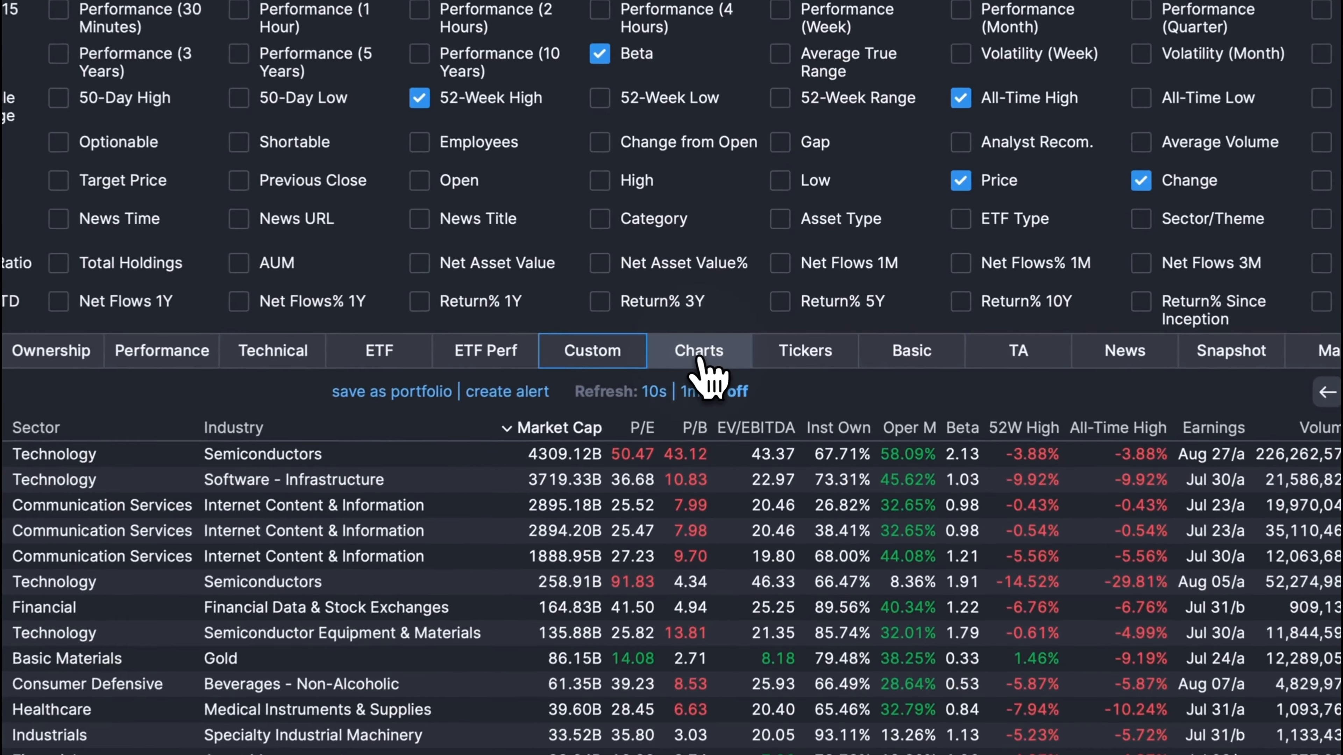
# Examine the daily candle charts of the filtered stocks in the charts view
pyautogui.click(698, 357)
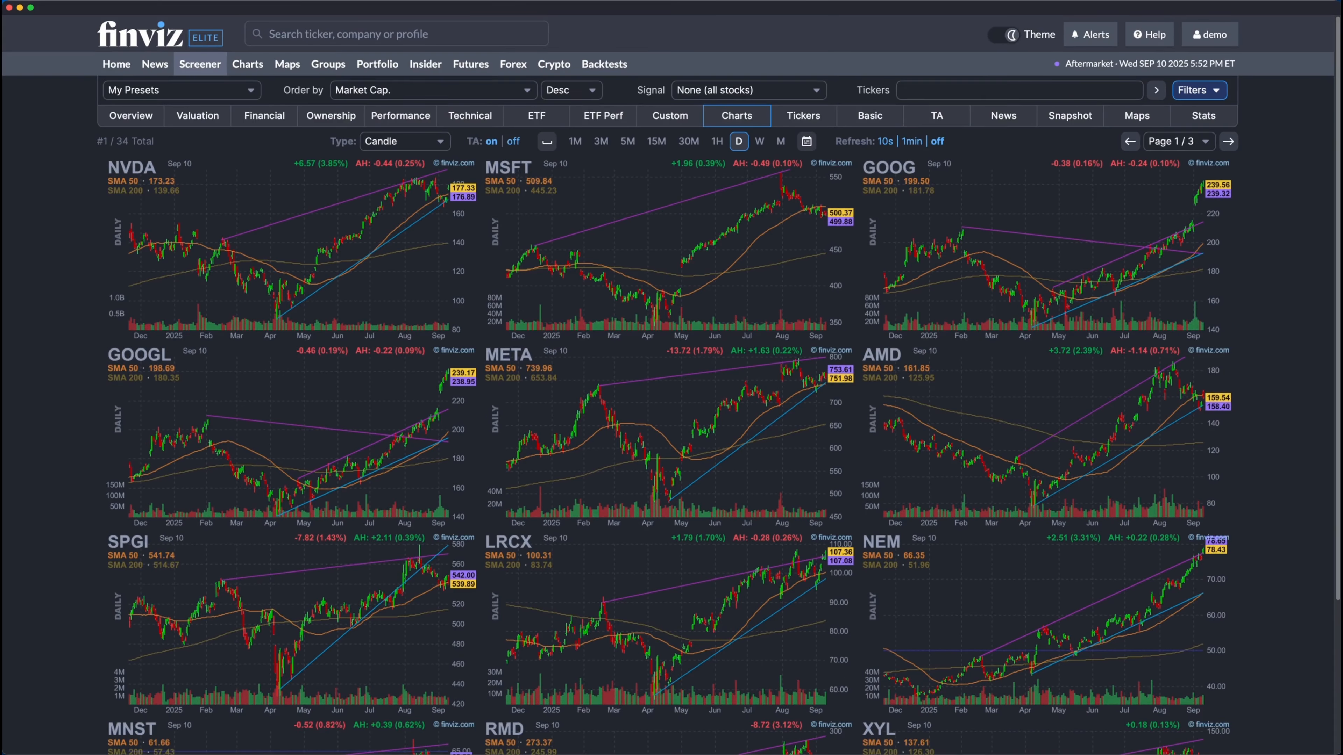
pyautogui.scroll(-5, 743, 331)
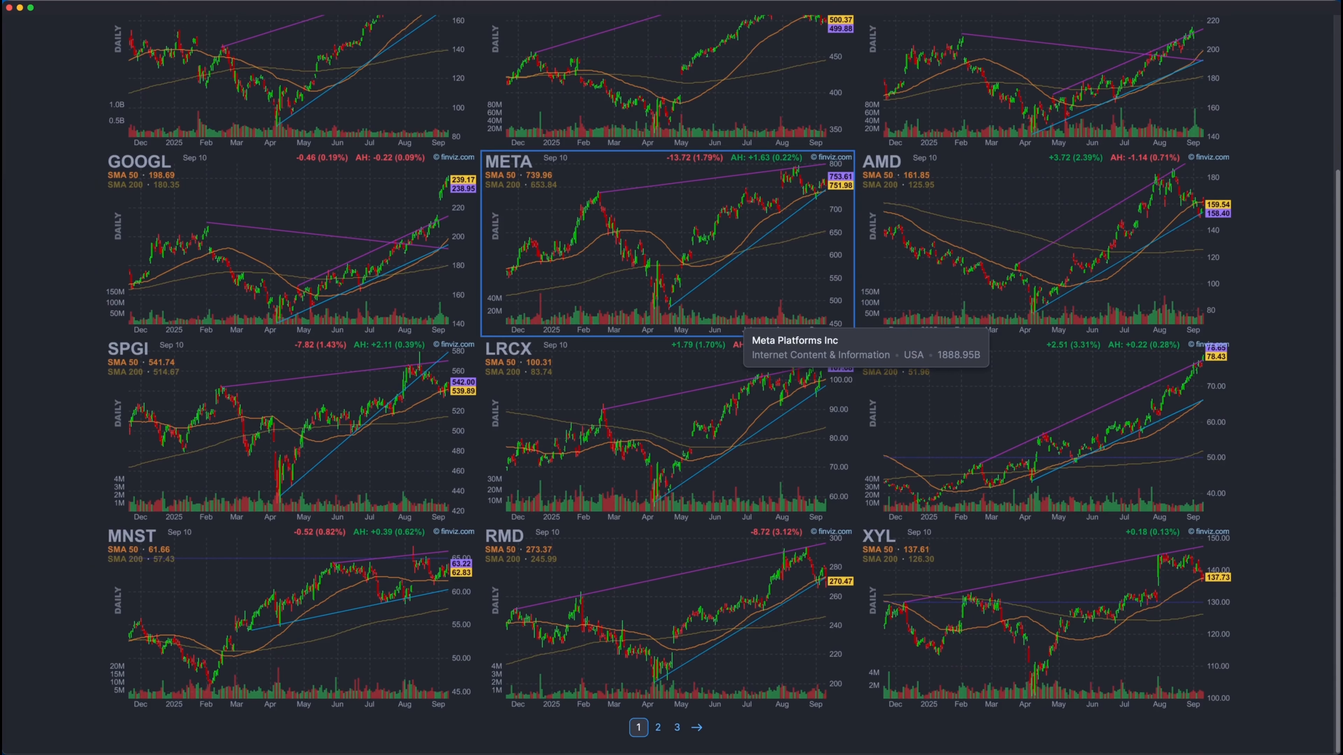
pyautogui.scroll(5, 743, 334)
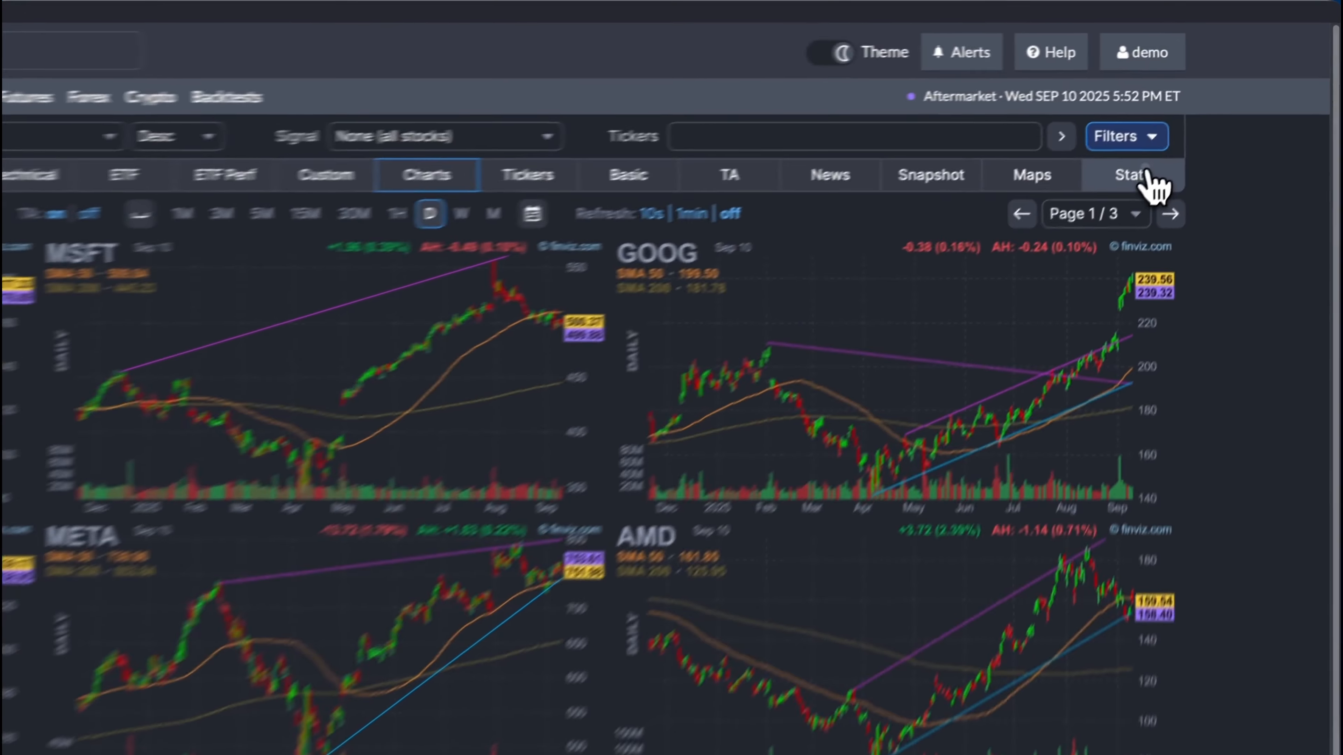
# Examine the statistics of the filtered stocks, including the sector and industry breakdowns and the performance comparison against SPY
pyautogui.click(1210, 119)
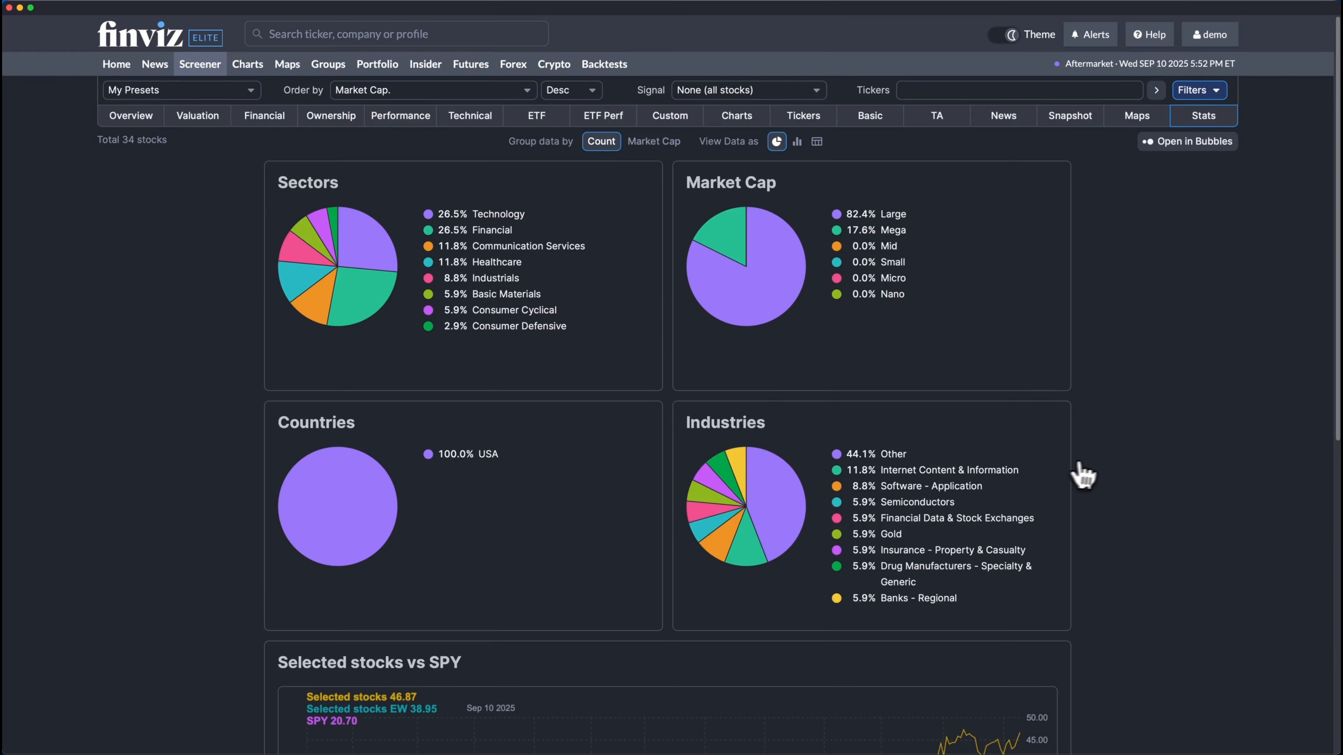
pyautogui.scroll(-4, 1089, 471)
pyautogui.scroll(-5, 1102, 473)
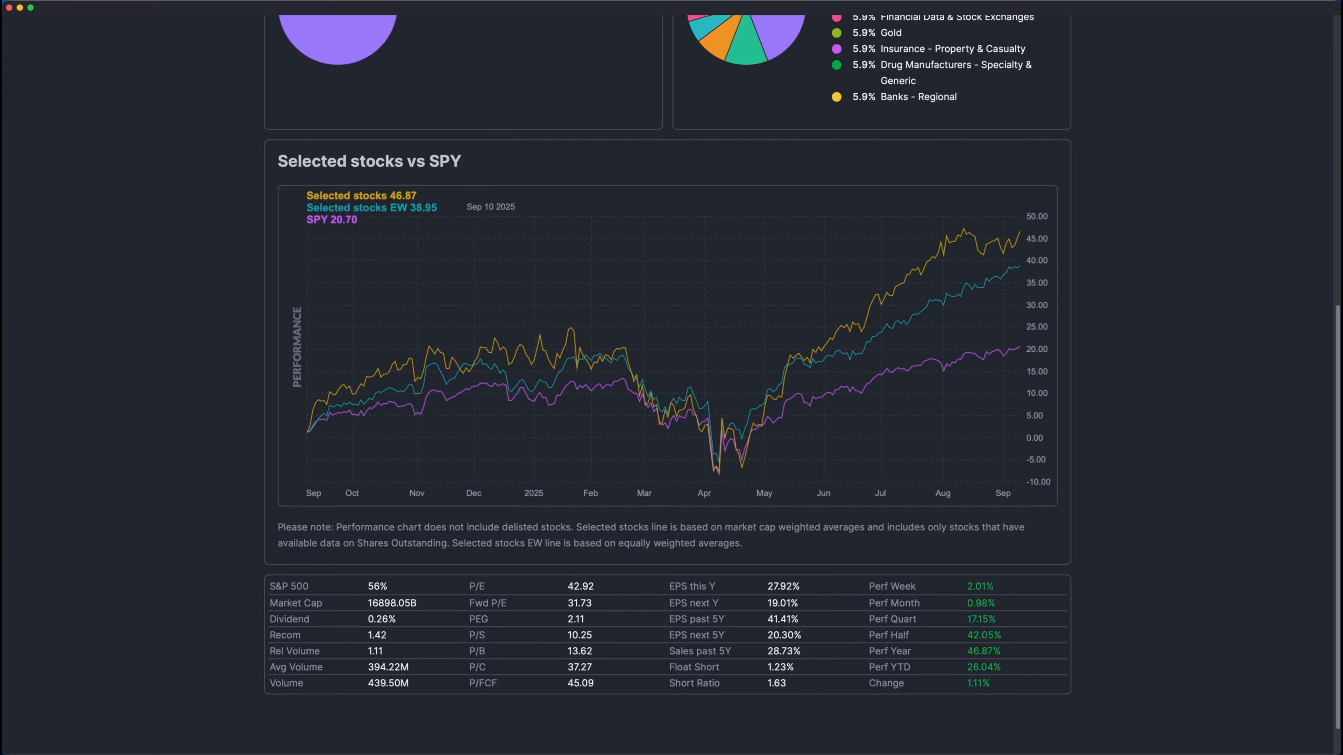
pyautogui.scroll(10, 1100, 471)
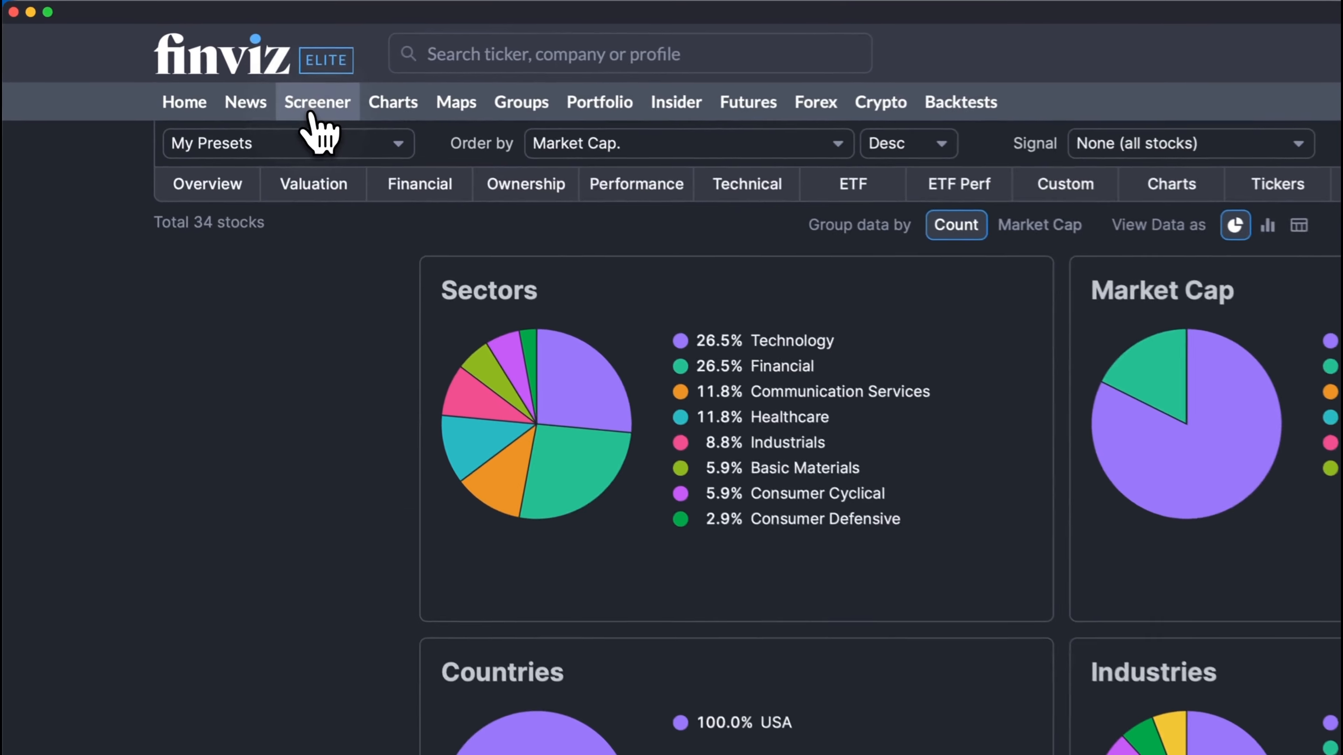
# Reopen the screener with its default view and no filters applied
pyautogui.click(200, 64)
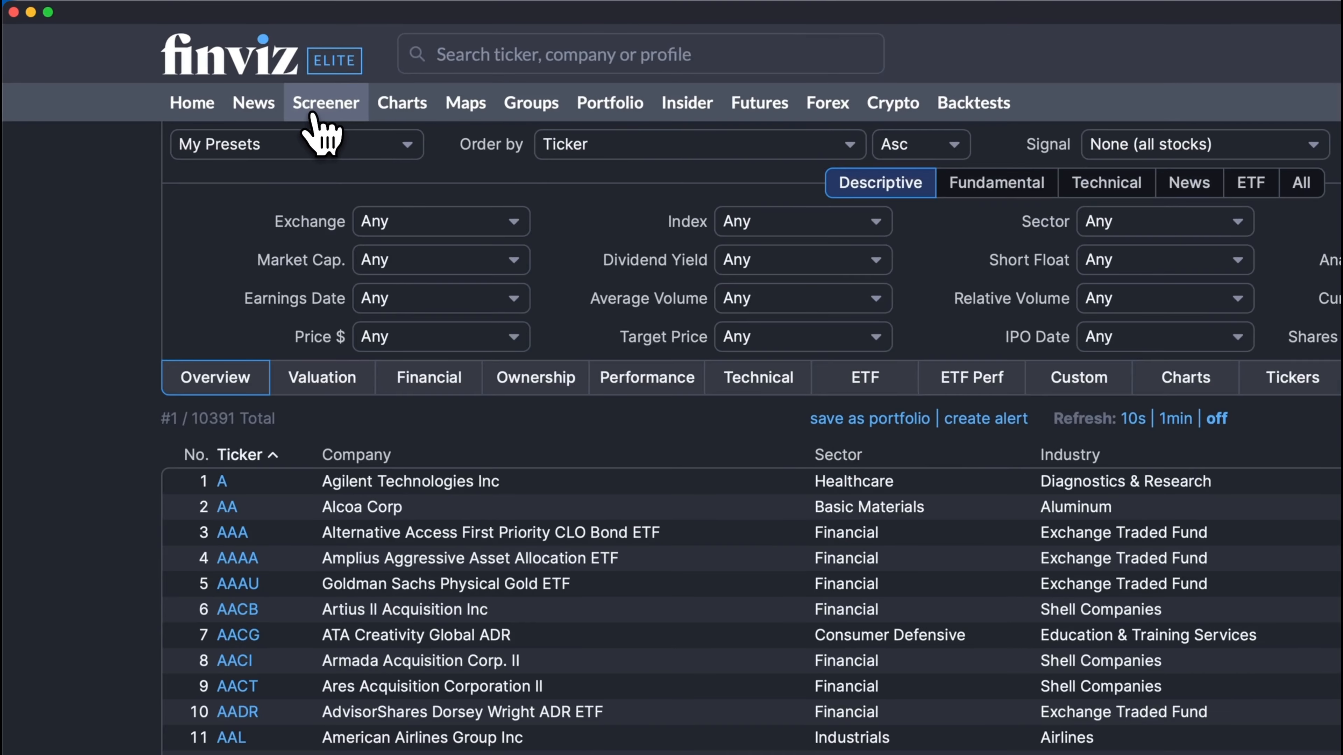